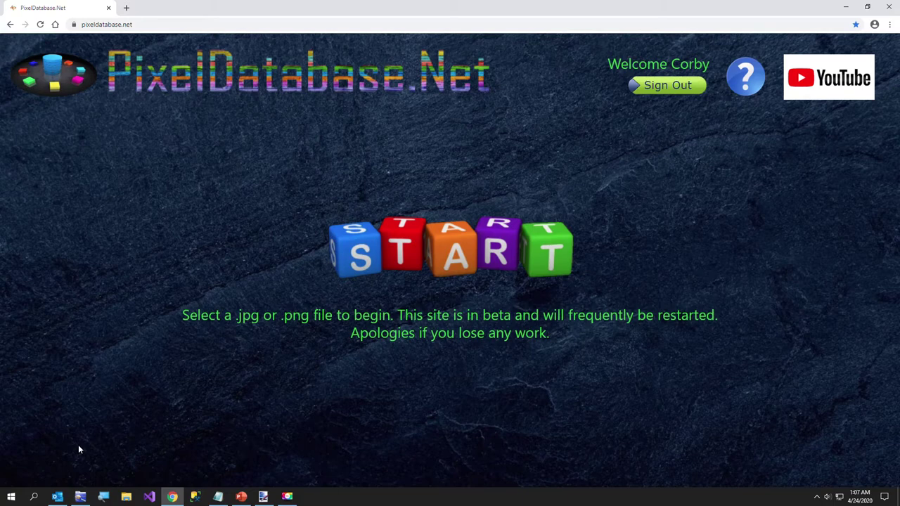
Load the BlackSpheres.png sample and switch Color Picker on.
left_click(438, 270)
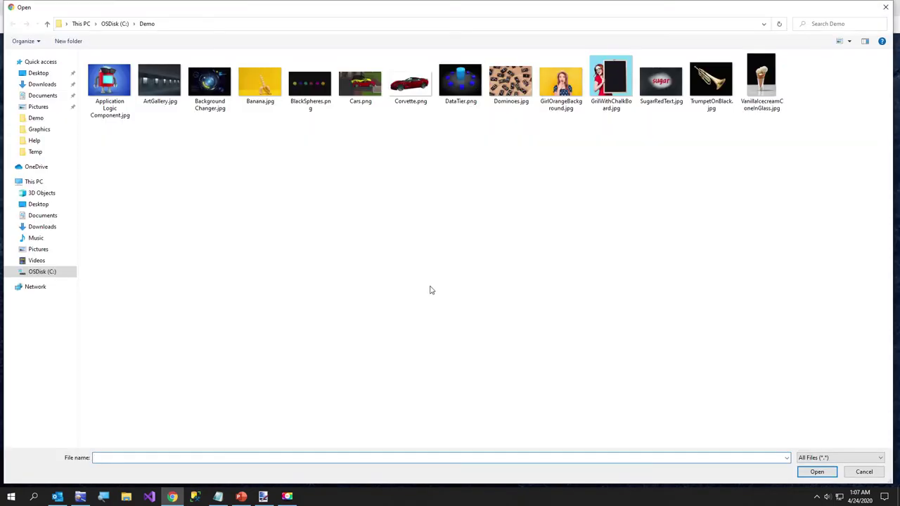
double_click(315, 95)
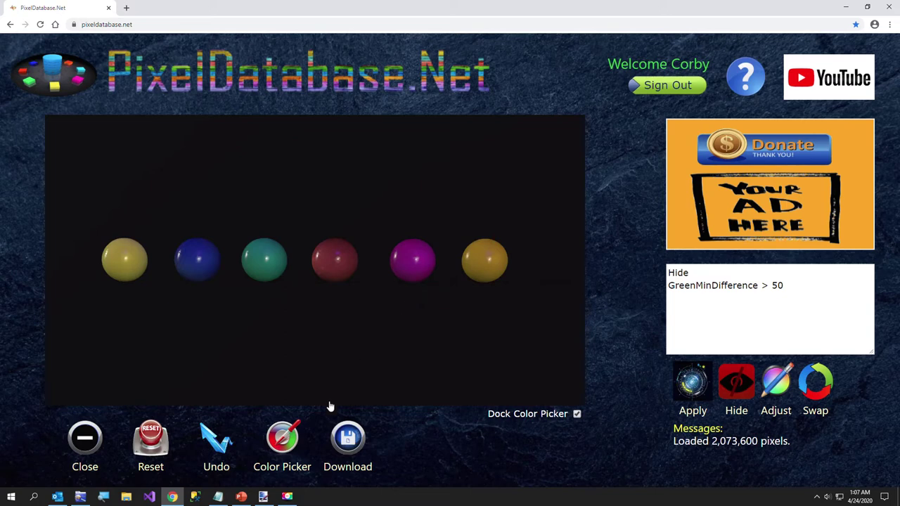
left_click(289, 437)
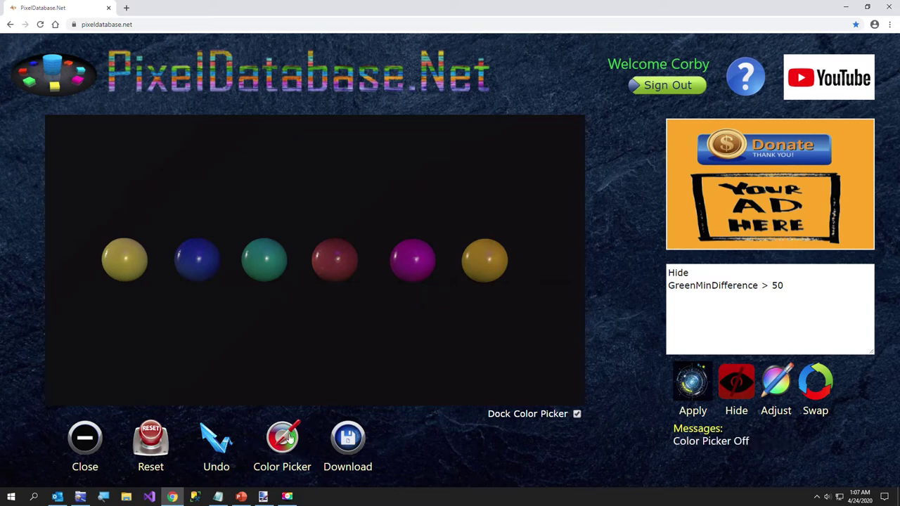
left_click(290, 438)
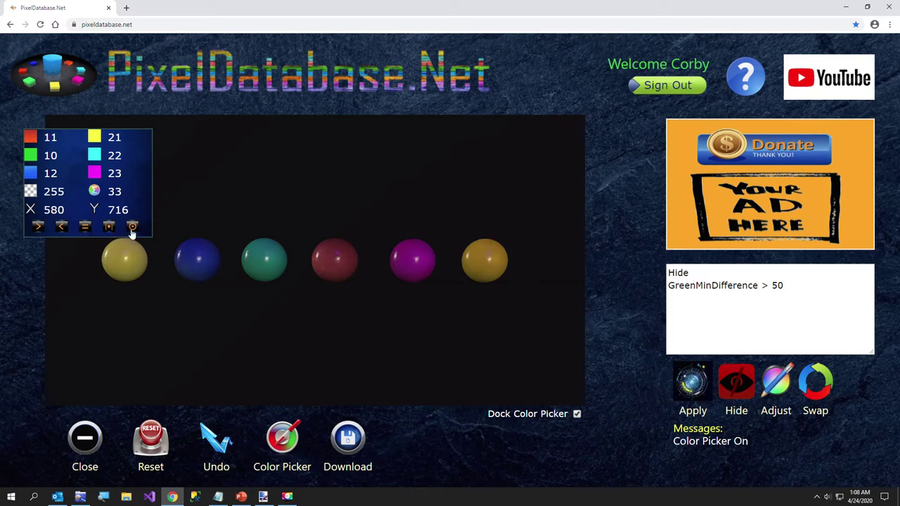
left_click(786, 285)
Reset the script to a bare 'Hide' template with a new line below it.
key("shift+Home")
left_click(749, 380)
left_click(770, 273)
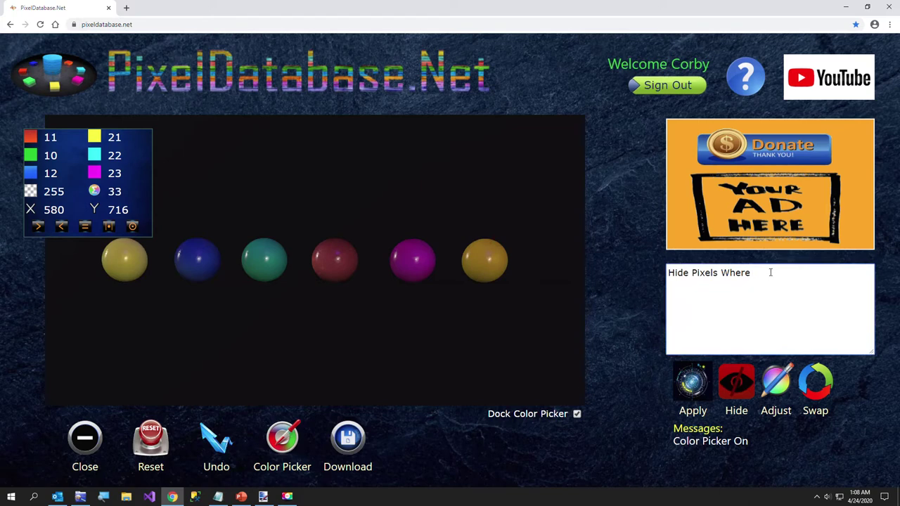
key("BackSpace")
key("BackSpace")
key("BackSpace")
key("BackSpace")
key("BackSpace")
key("BackSpace")
key("BackSpace")
key("BackSpace")
key("BackSpace")
key("BackSpace")
key("BackSpace")
key("BackSpace")
key("Return")
key("Return")
key("BackSpace")
key("Return")
Complete the query as 'Hide Total < 50' and apply it to remove the black background.
type("Total")
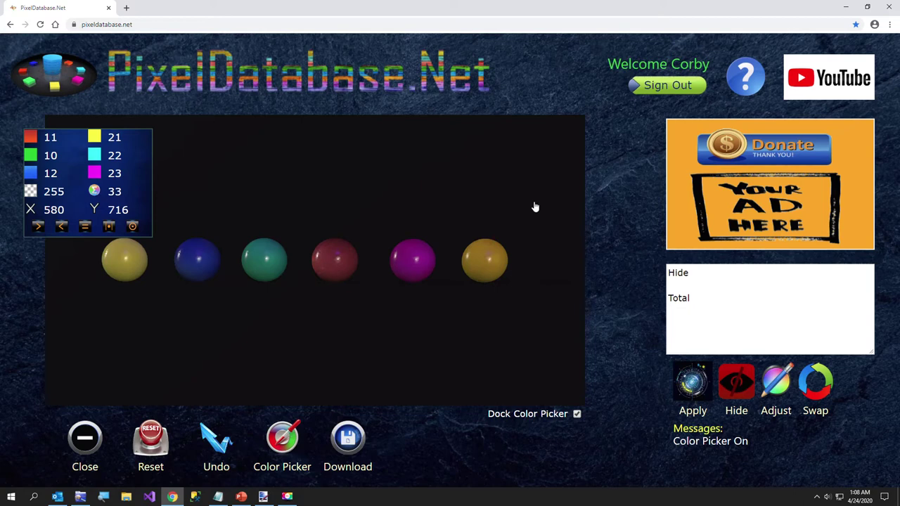
left_click(697, 284)
key("Delete")
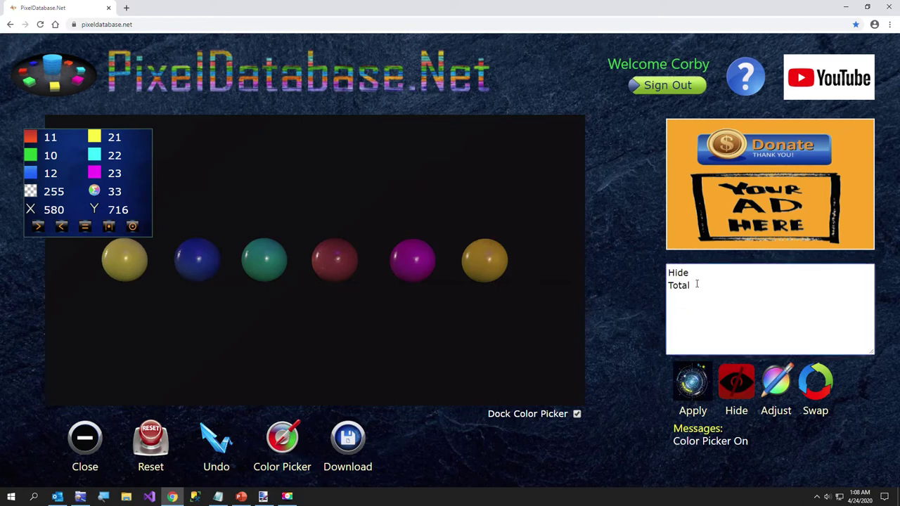
type("< 50")
left_click(696, 379)
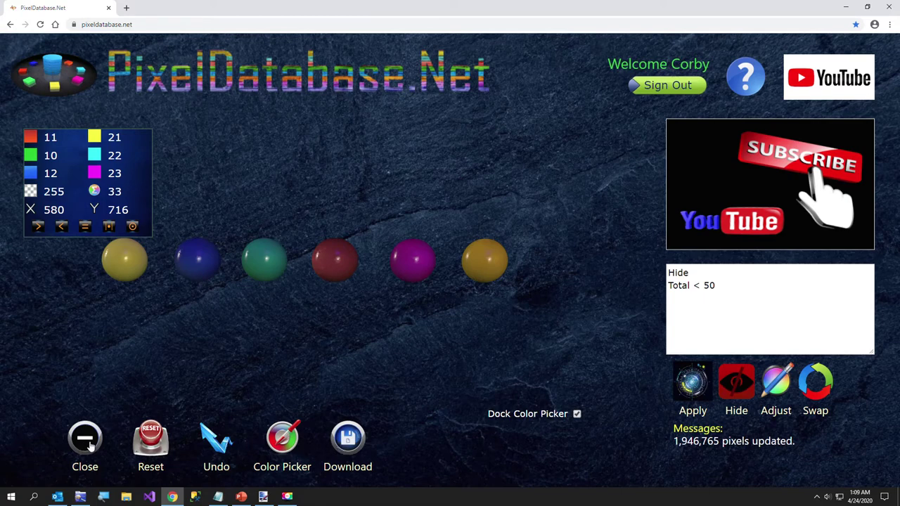
left_click(88, 445)
Open BackgroundChanger.jpg, change the threshold to 'Hide Total < 75' and apply it.
left_click(360, 267)
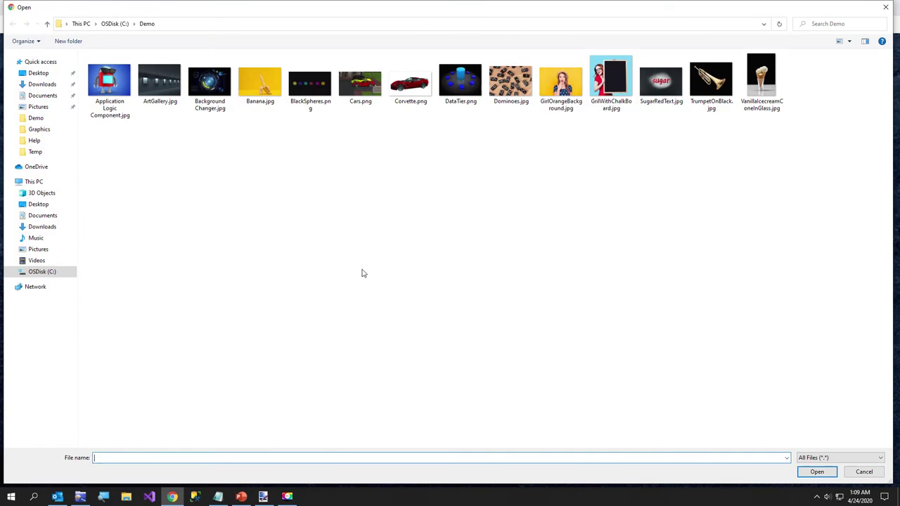
double_click(215, 91)
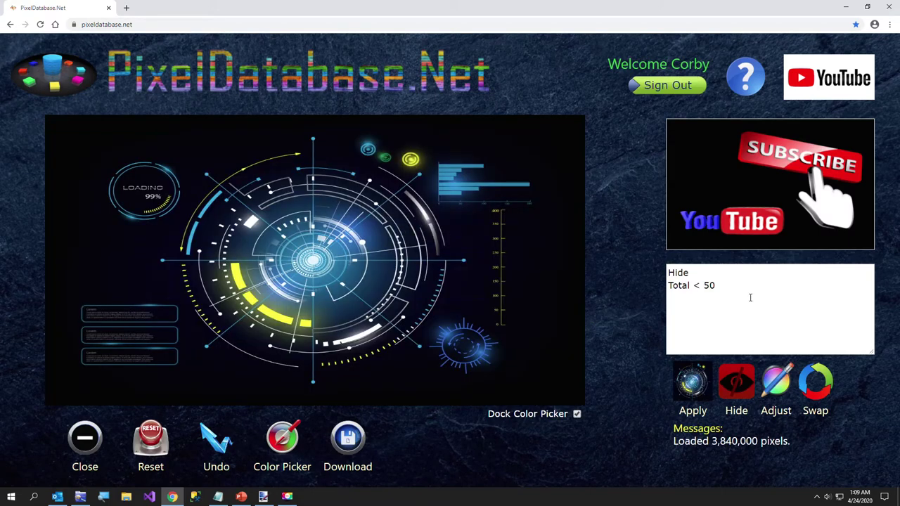
left_click_drag(732, 288, 573, 251)
left_click(721, 285)
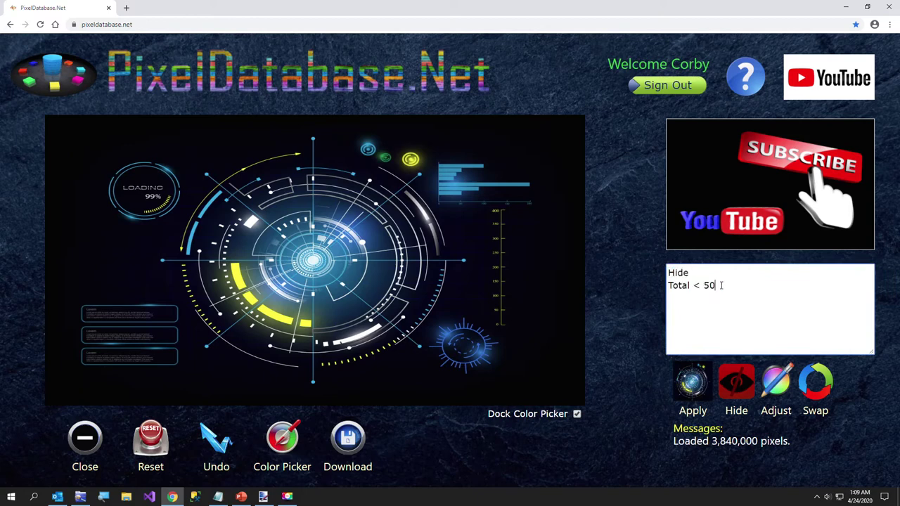
double_click(717, 284)
type("75")
left_click(692, 382)
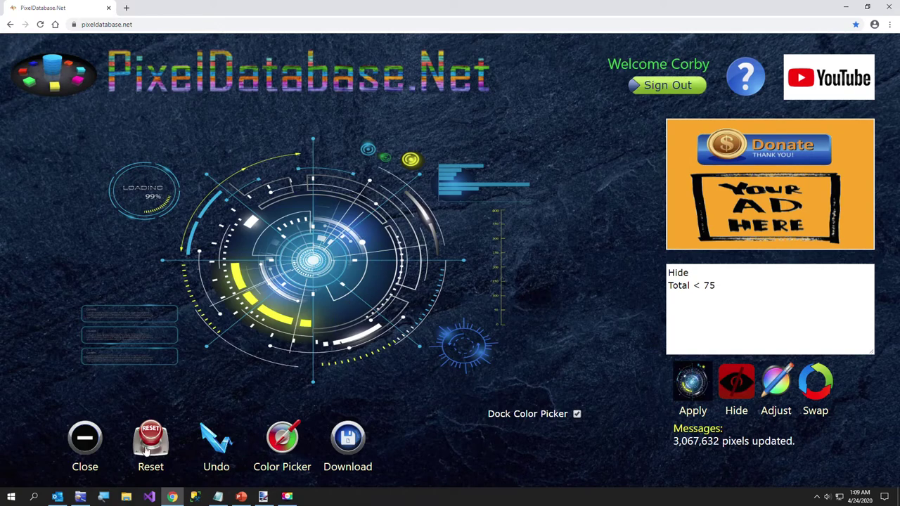
left_click(85, 443)
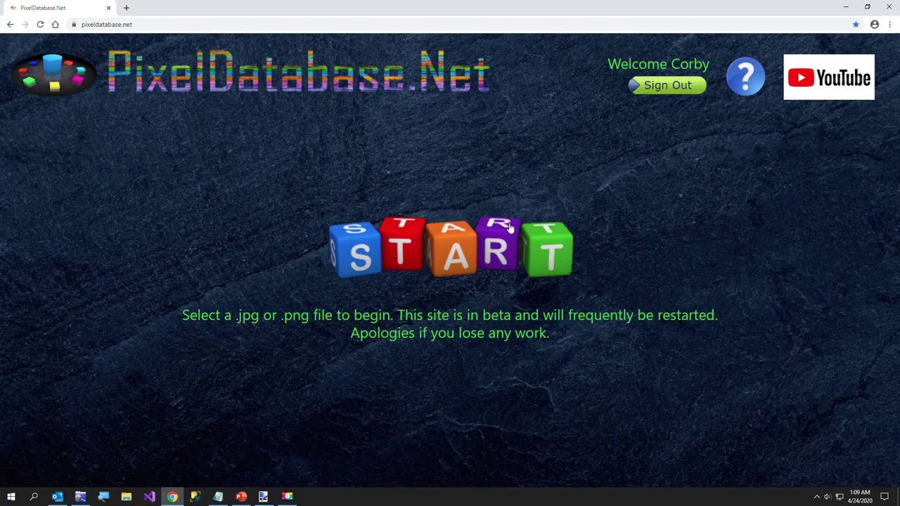
Open TrumpetOnBlack.jpg and hide its black background with 'Hide Total < 75'.
left_click(484, 242)
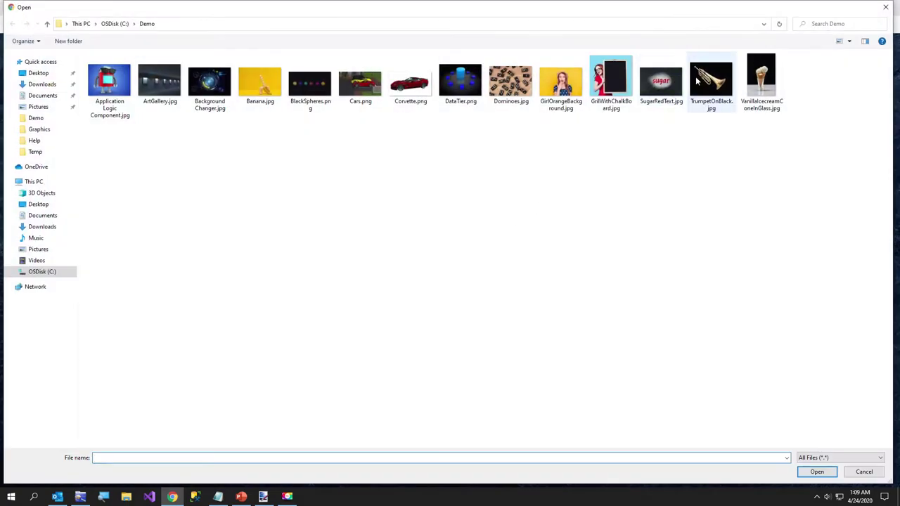
double_click(698, 88)
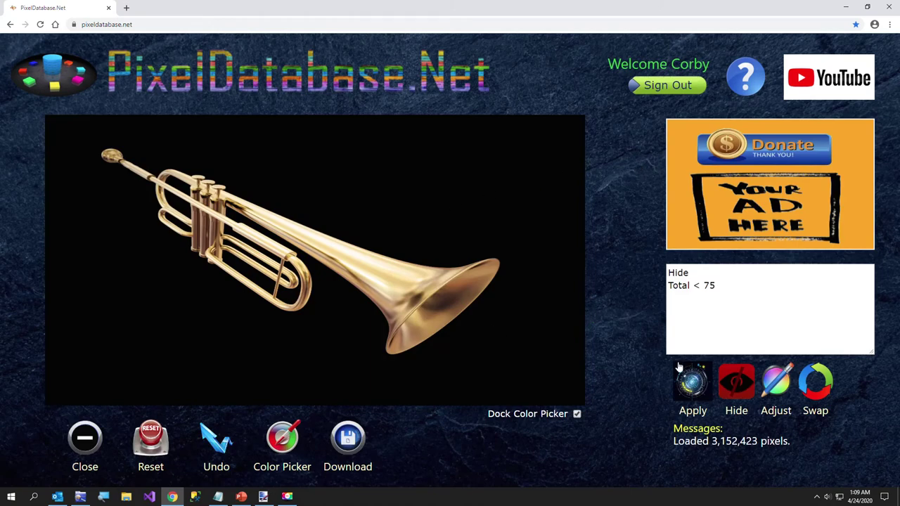
left_click(703, 378)
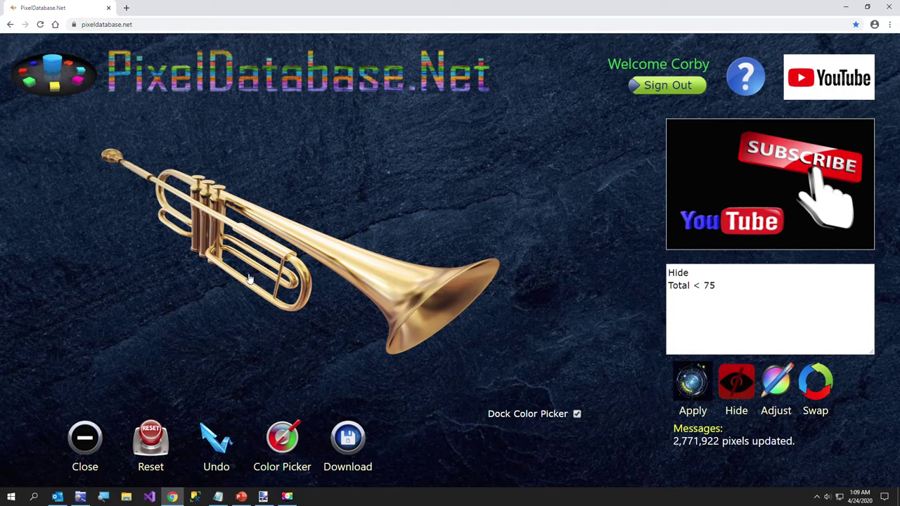
left_click(85, 443)
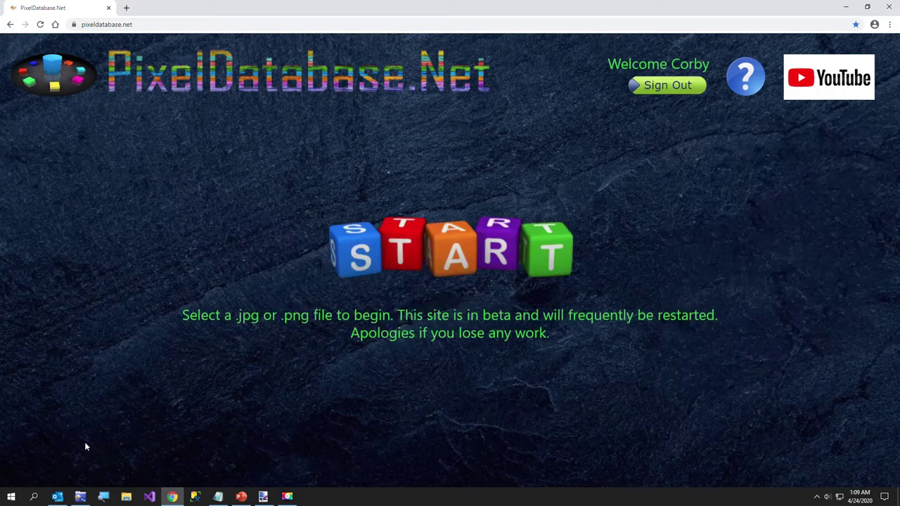
left_click(403, 248)
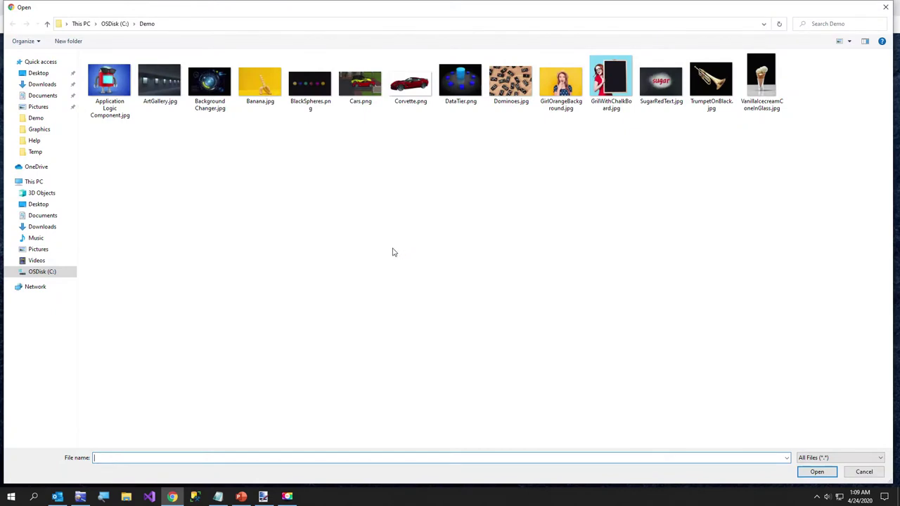
Open GirlWithChalkBoard.jpg and paste the saved chalkboard query from the notes into the script.
double_click(602, 90)
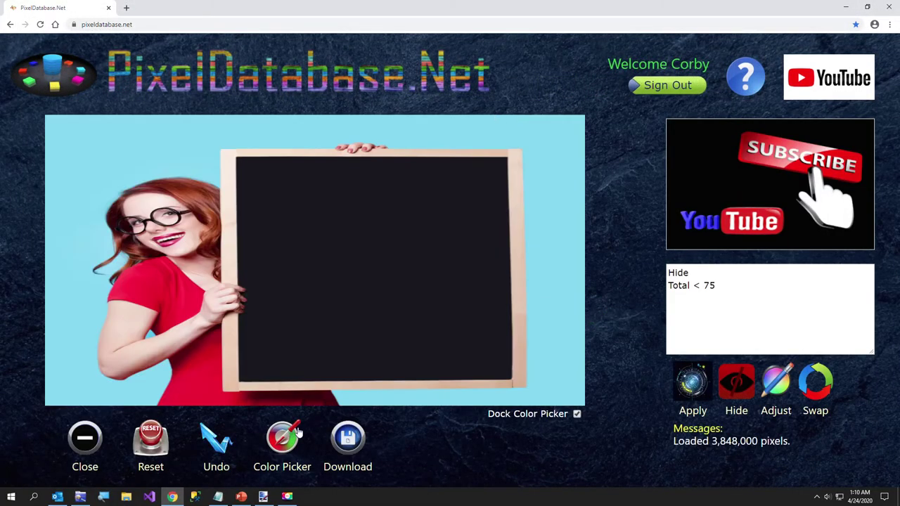
left_click(218, 497)
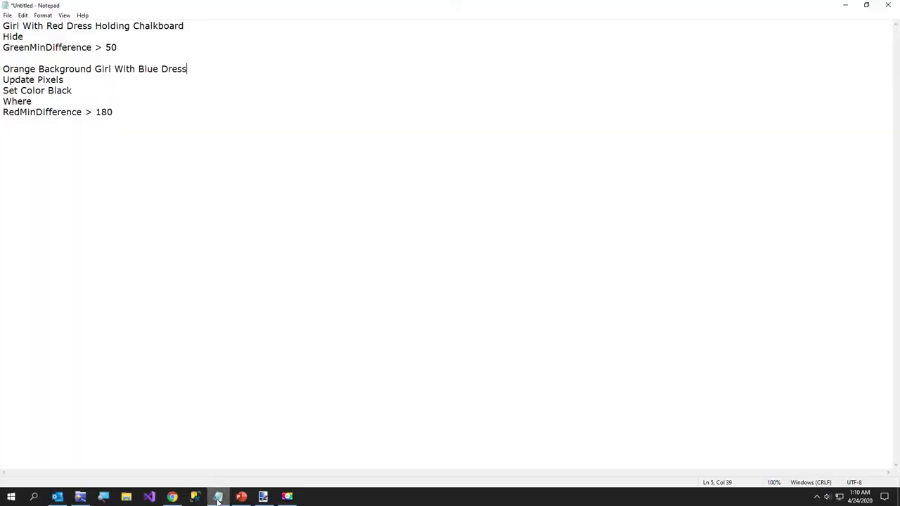
left_click_drag(118, 47, 2, 15)
key("ctrl+c")
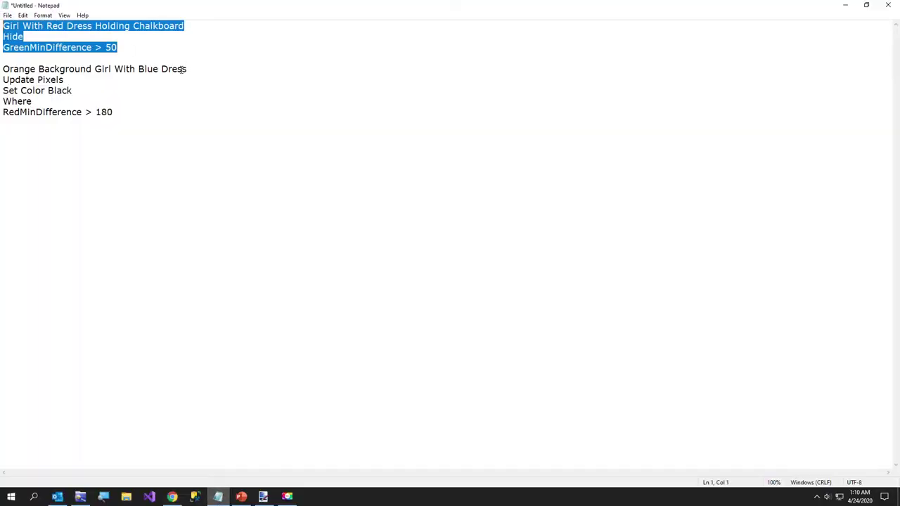
left_click(845, 5)
key("ctrl+a")
key("ctrl+v")
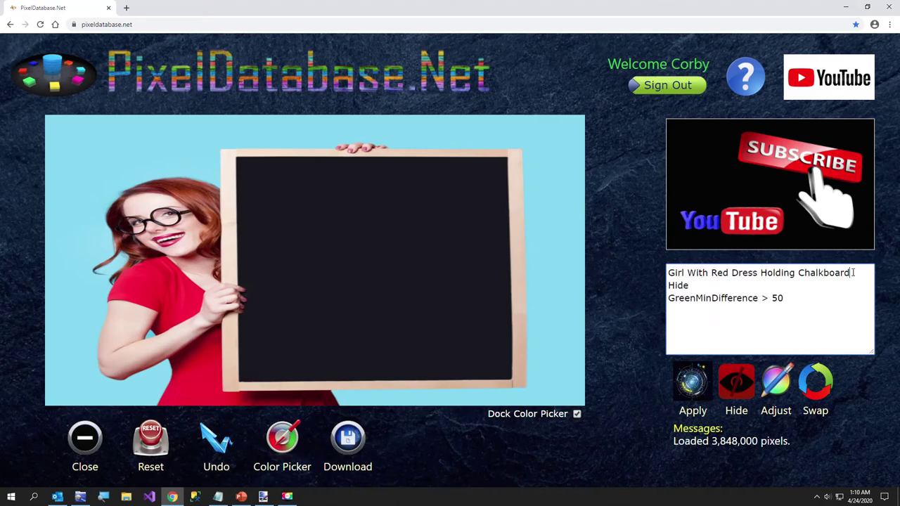
Delete the pasted title line so the script reads 'Hide GreenMinDifference > 50', and enable the colour read-out.
left_click_drag(853, 272, 638, 268)
key("Delete")
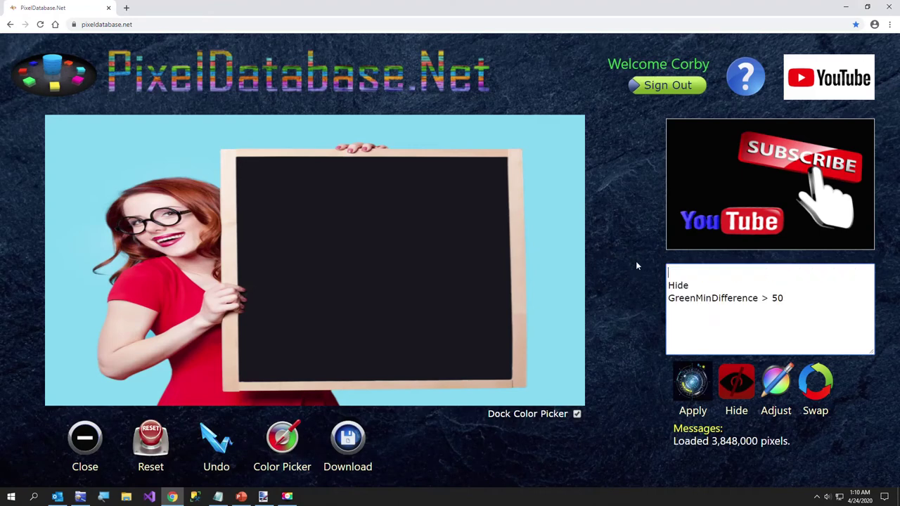
key("Delete")
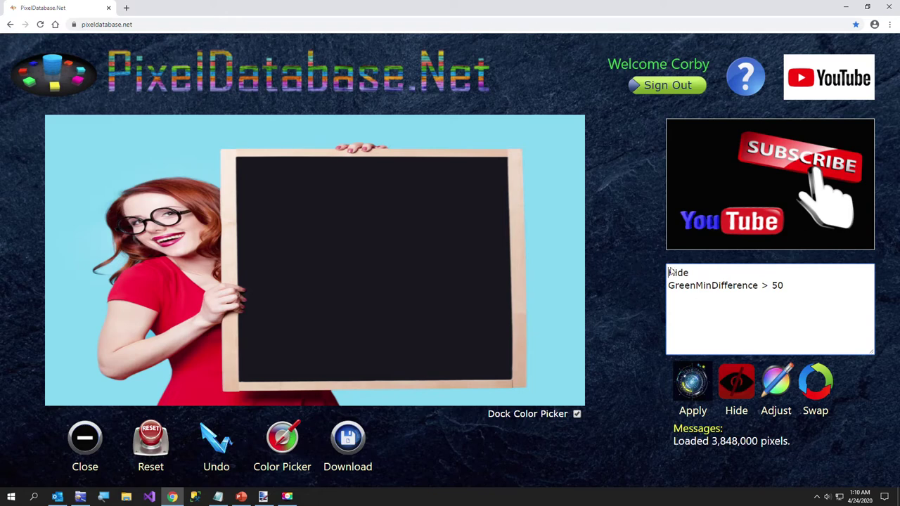
left_click(695, 286)
left_click(76, 226)
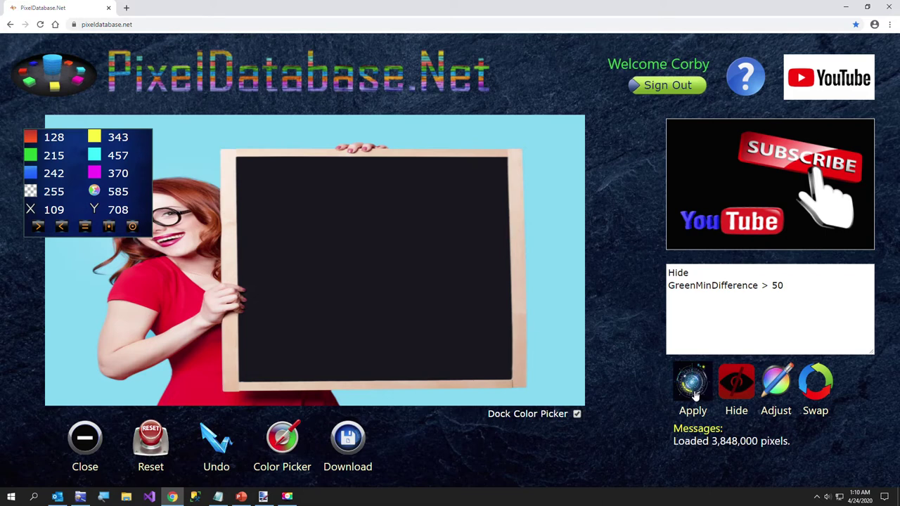
Apply 'Hide GreenMinDifference > 50' to remove the blue backdrop, then turn Color Picker off.
left_click(693, 395)
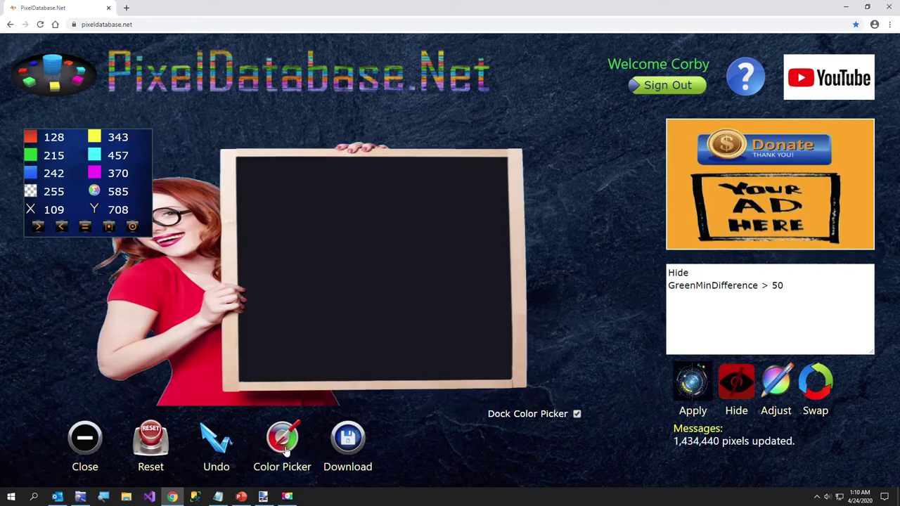
left_click(286, 451)
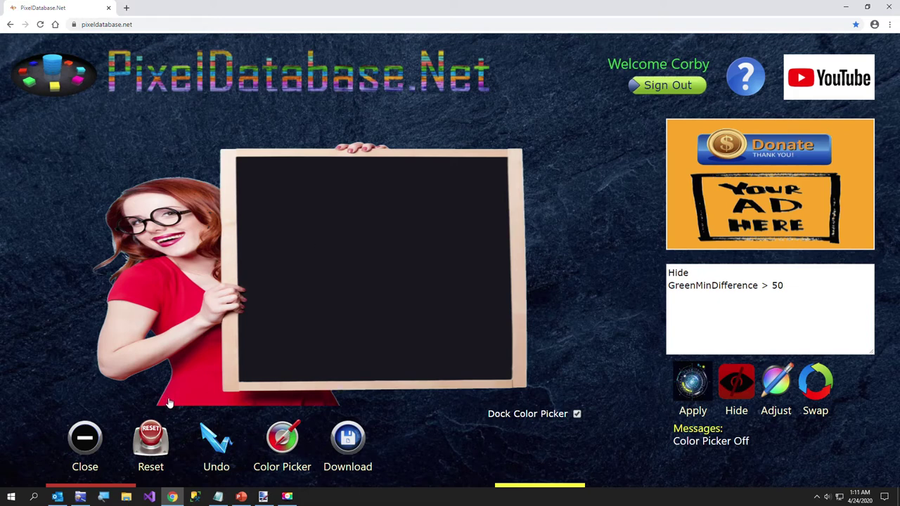
left_click(89, 442)
Open GirlOrangeBackground.jpg and copy the RedMinDifference > 180 query from the notes.
left_click(391, 260)
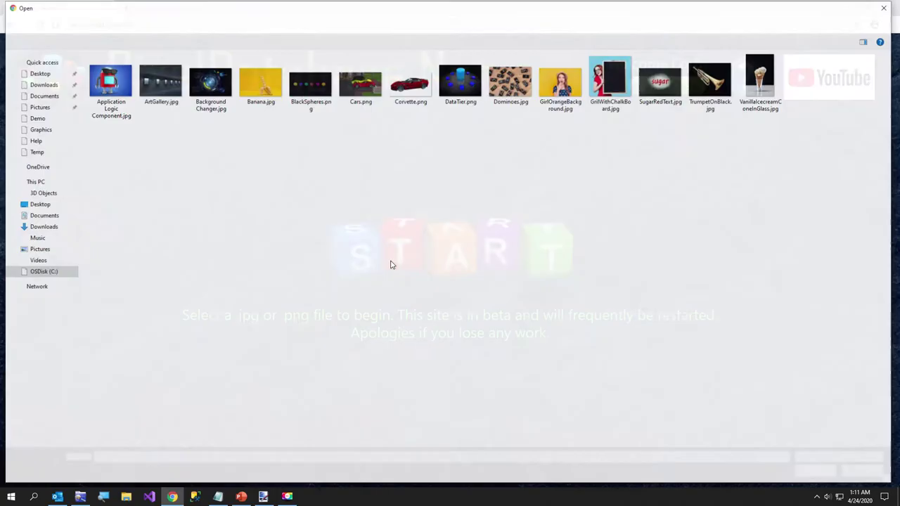
double_click(565, 83)
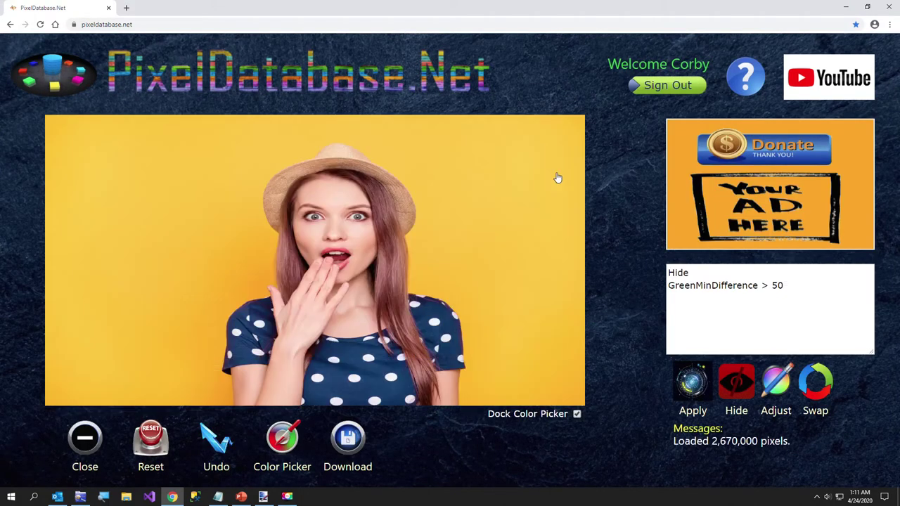
left_click(215, 499)
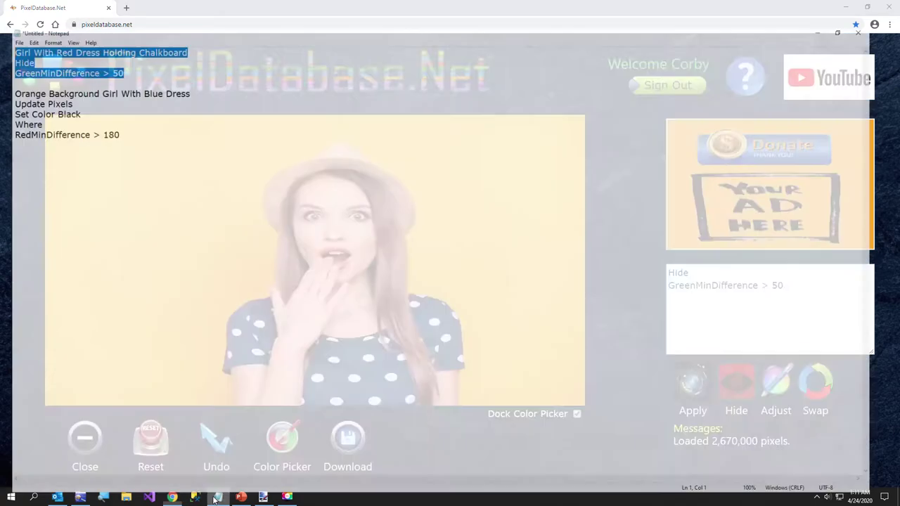
left_click(130, 114)
left_click_drag(130, 113, 2, 79)
key("ctrl+c")
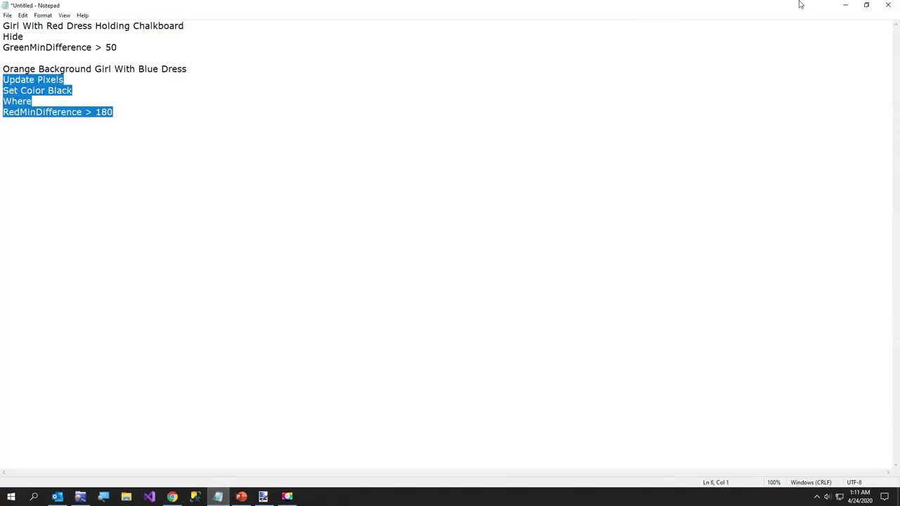
left_click(845, 5)
Replace the script with 'Update Pixels Set Color Black Where RedMinDifference > 180' and sample the orange background.
left_click_drag(806, 283, 647, 252)
key("ctrl+v")
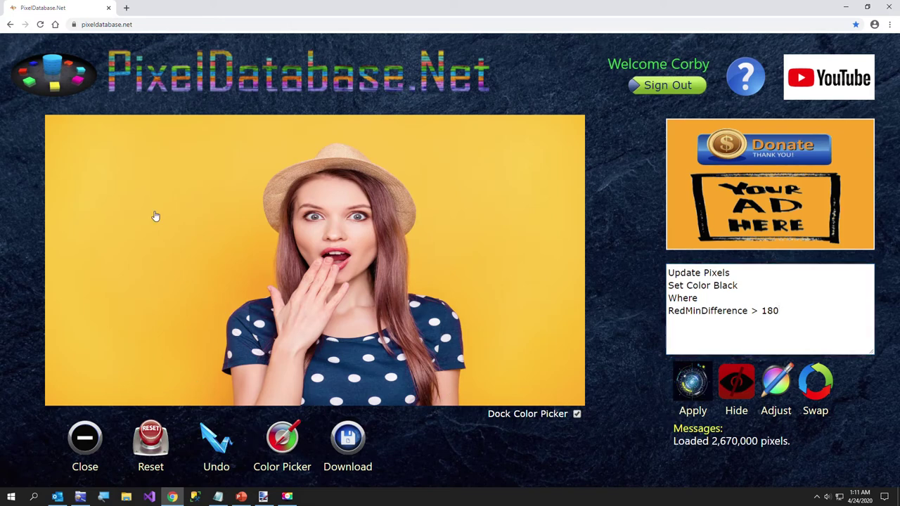
left_click(284, 443)
left_click(196, 228)
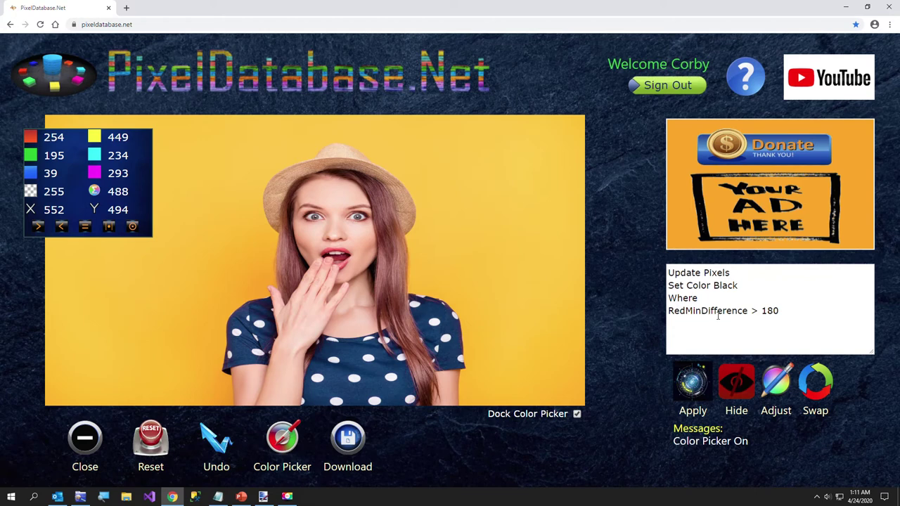
Apply the blackening query, then replace it with 'Hide Total < 50' and apply that.
left_click(698, 380)
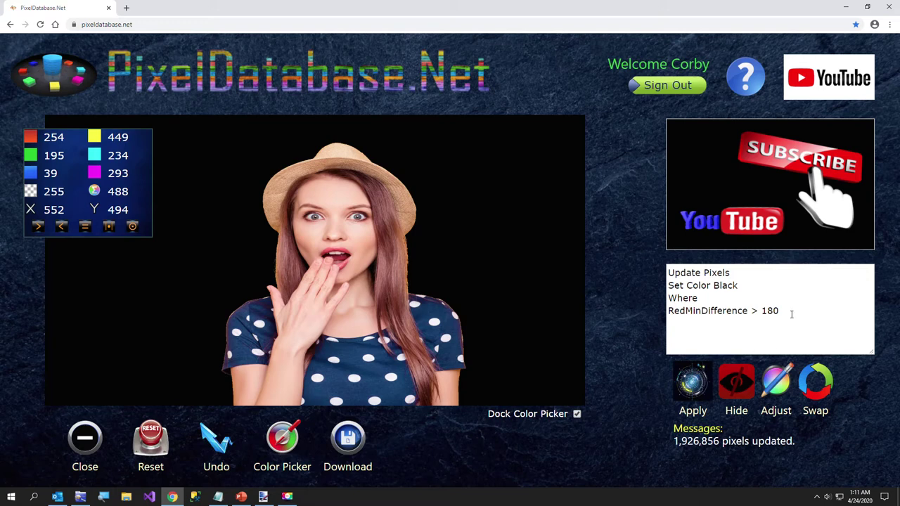
left_click_drag(779, 311, 614, 273)
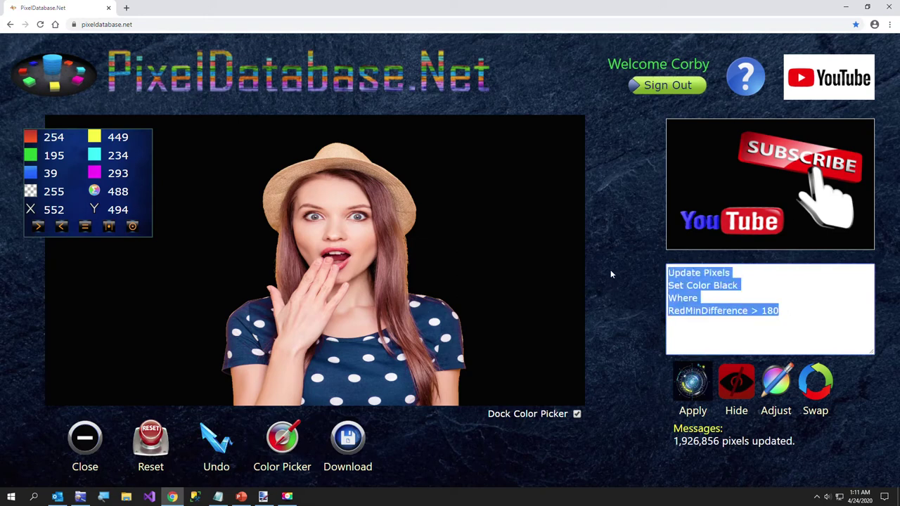
type("Hide")
key("Return")
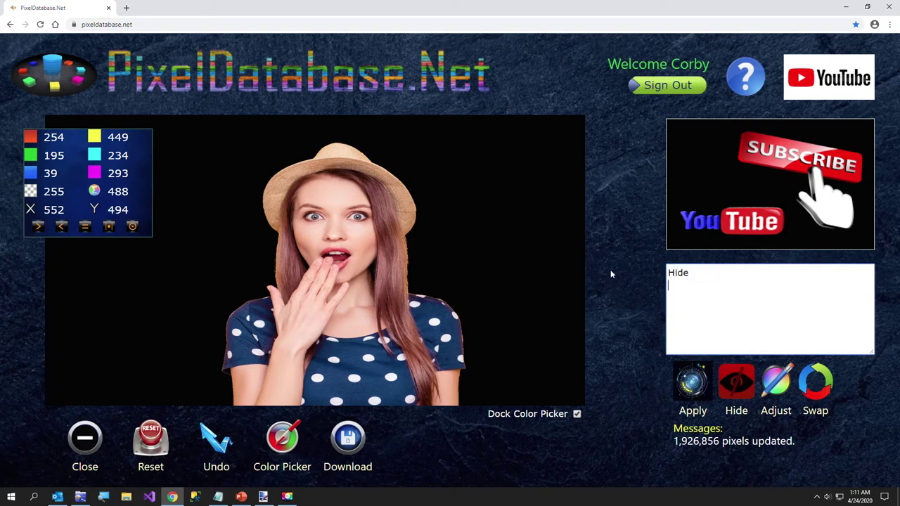
type("Total < 50")
left_click(695, 384)
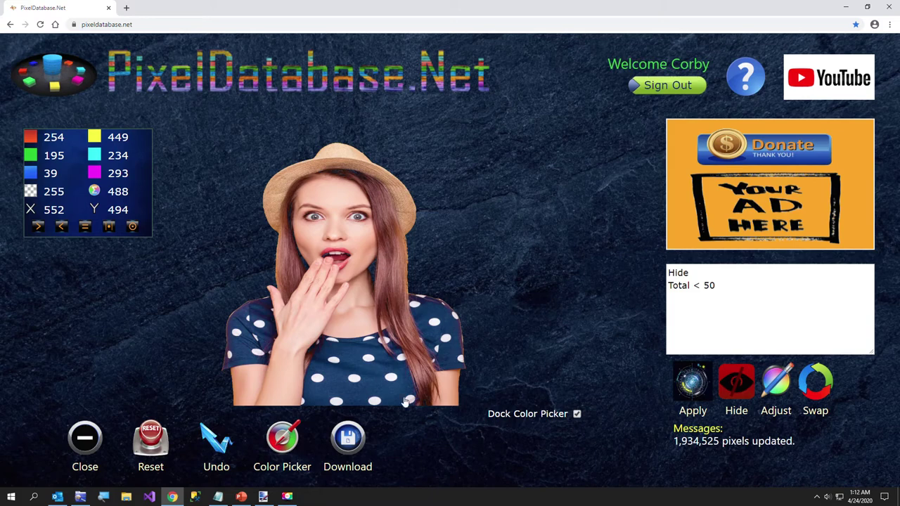
Close the girl photo and load Corvette.png with a 'Swap Blue Red' query template.
left_click(92, 443)
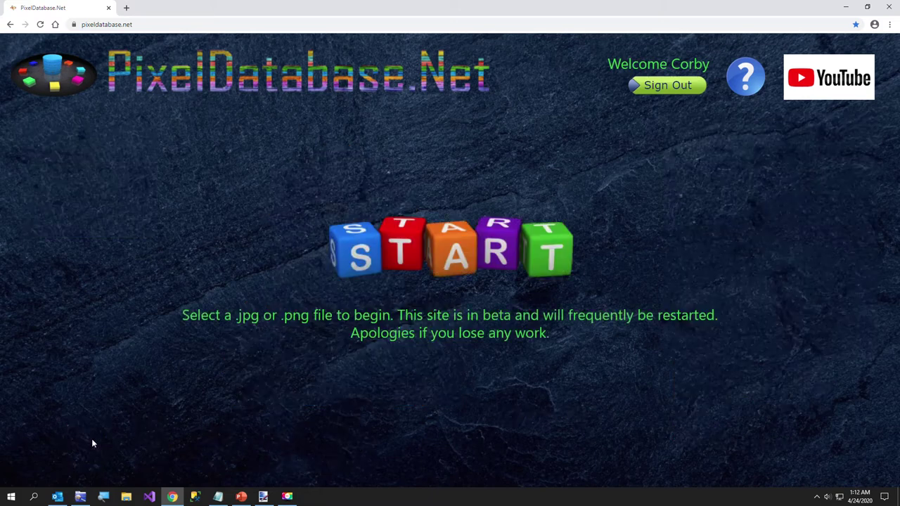
left_click(386, 251)
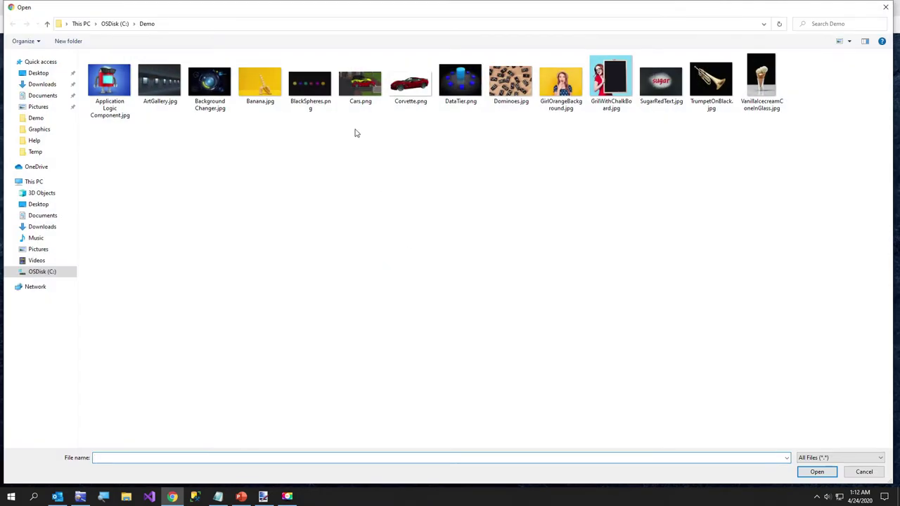
double_click(411, 83)
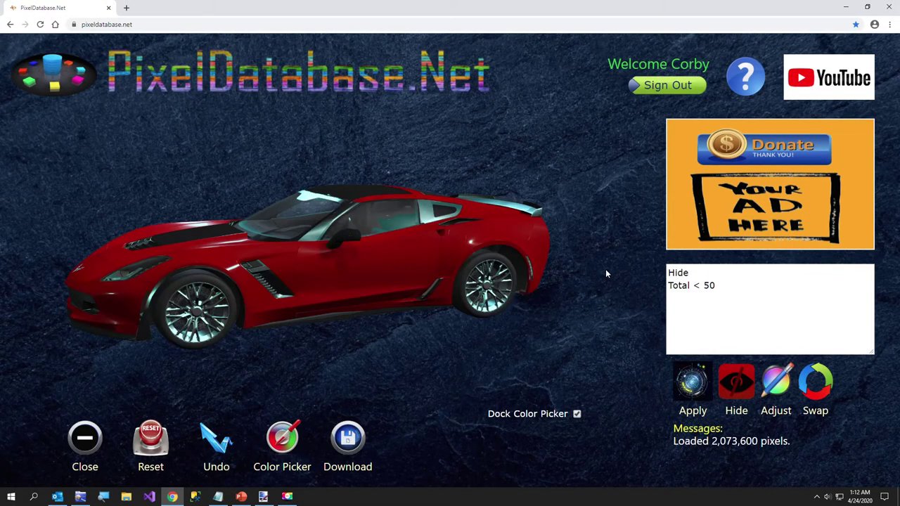
left_click(817, 382)
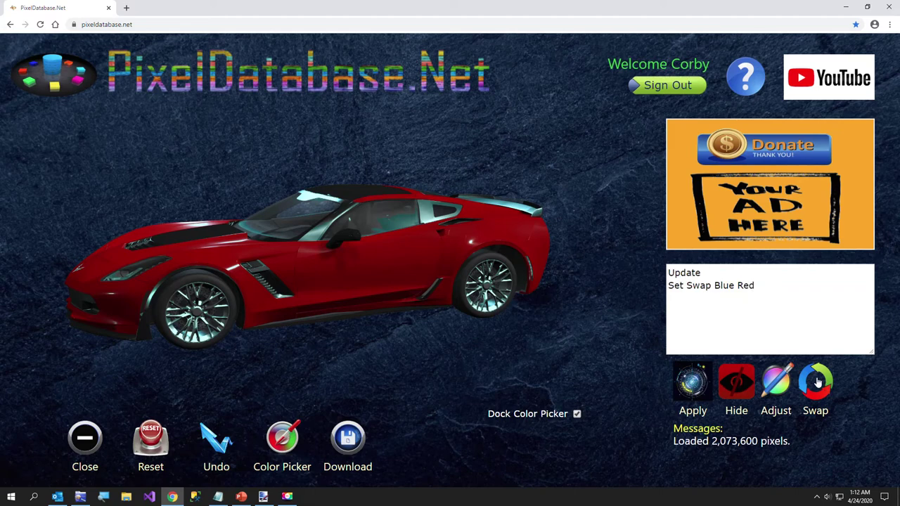
Apply a Blue Red channel swap to the Corvette.
left_click(818, 381)
left_click(816, 382)
left_click(816, 384)
left_click(691, 383)
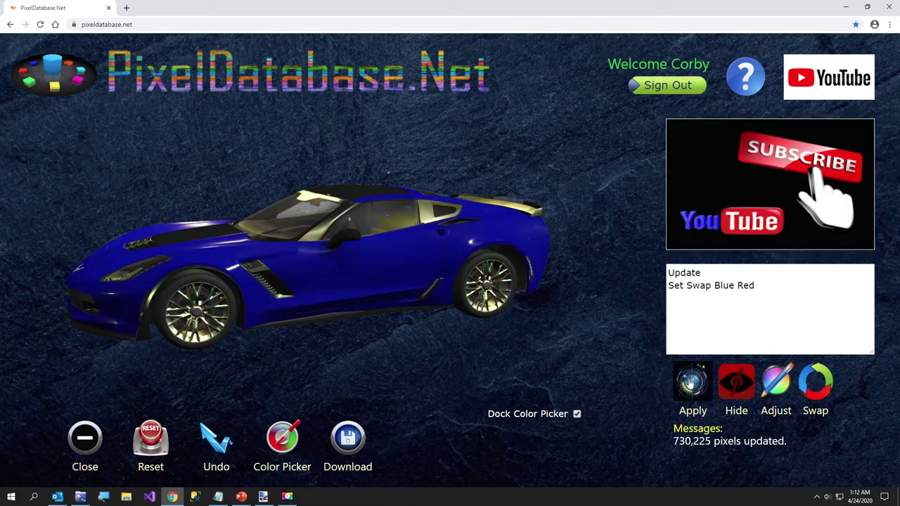
Undo that swap and apply 'Update Set Swap Blue Green' instead, turning the car green.
left_click(810, 386)
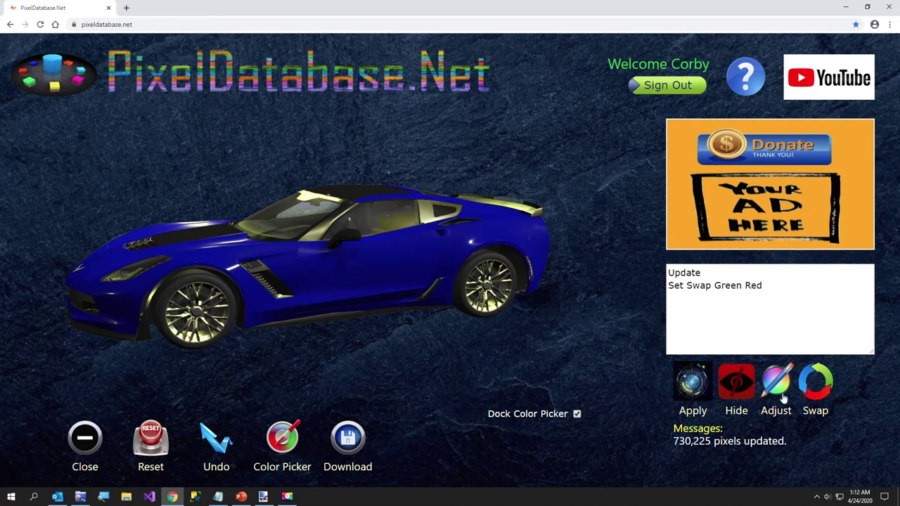
left_click(812, 390)
left_click(219, 449)
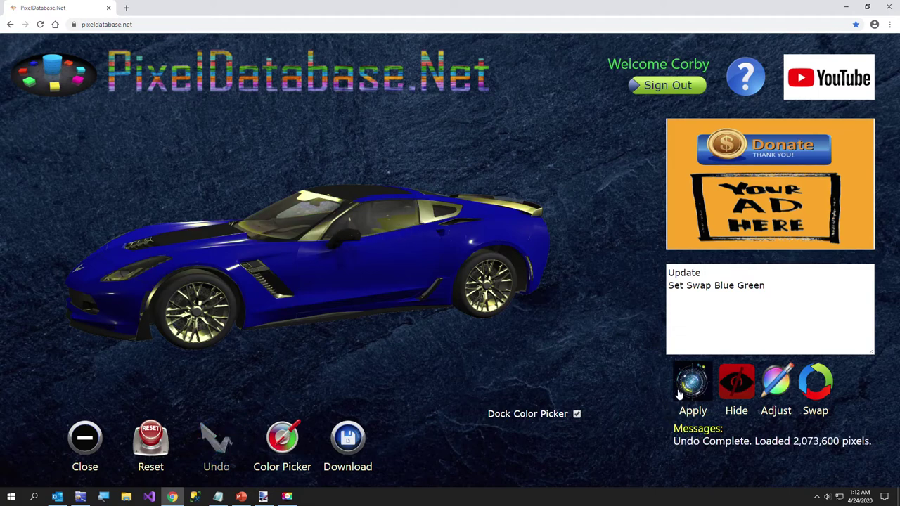
left_click(814, 385)
left_click(804, 386)
left_click(812, 385)
left_click(690, 382)
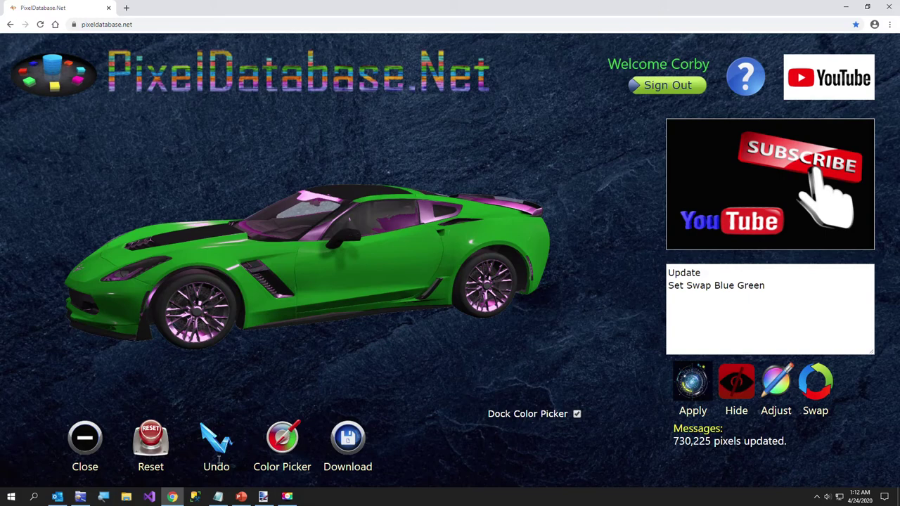
left_click(85, 441)
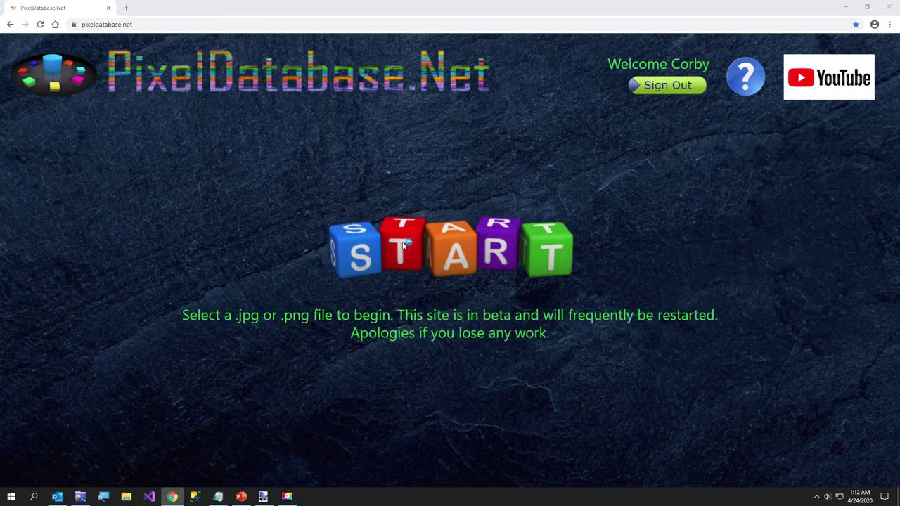
Load Banana.jpg and apply 'Adjust GreenRed -240' to darken it, leaving a blue banana.
left_click(403, 244)
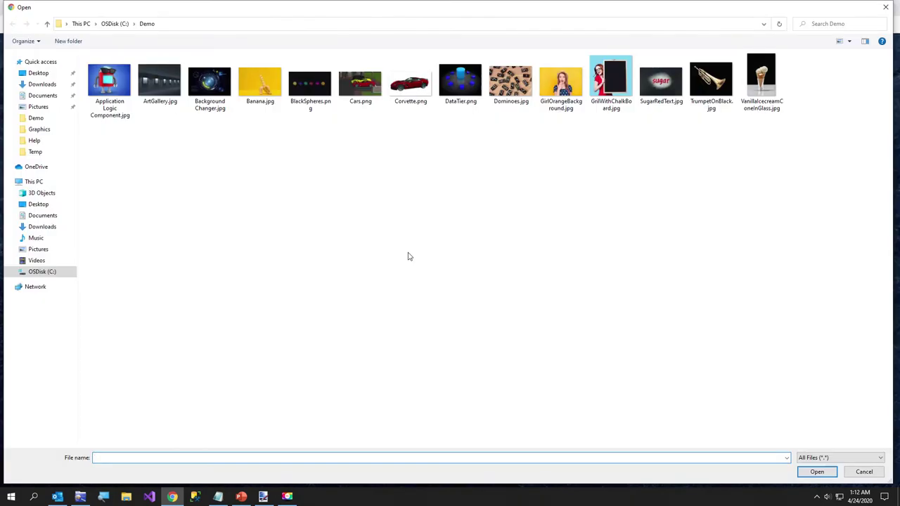
double_click(262, 86)
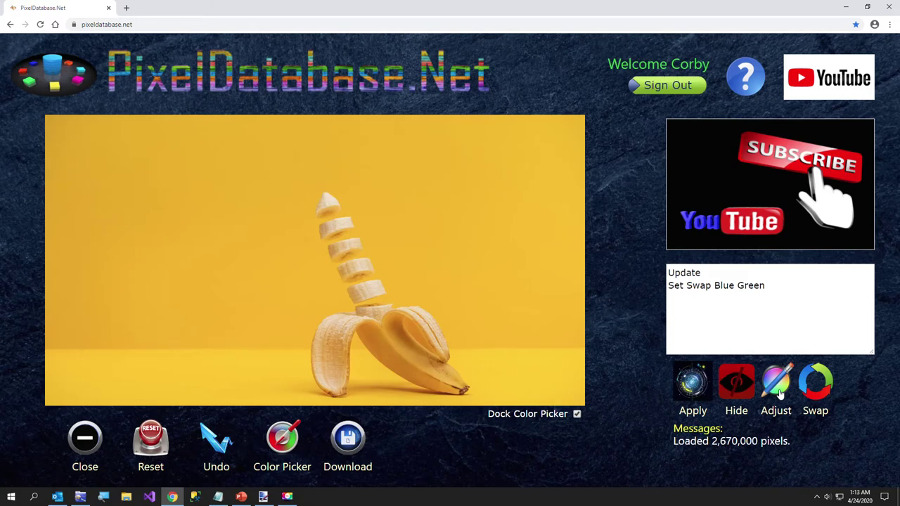
left_click(777, 383)
left_click_drag(718, 286, 795, 289)
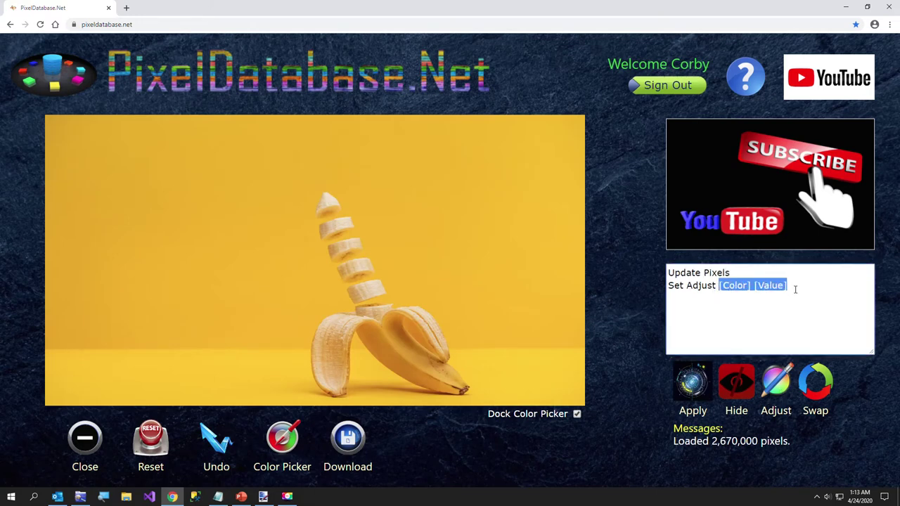
type("Gre")
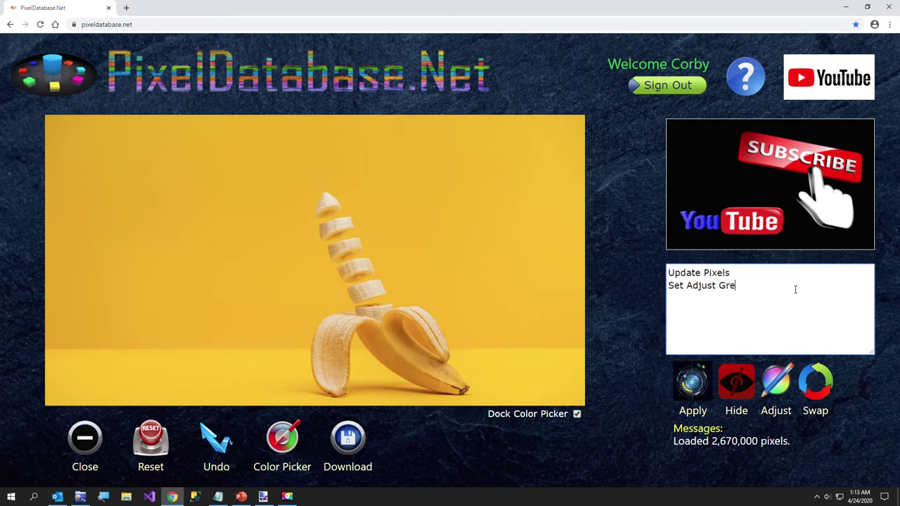
type("enRed -240")
left_click(215, 257)
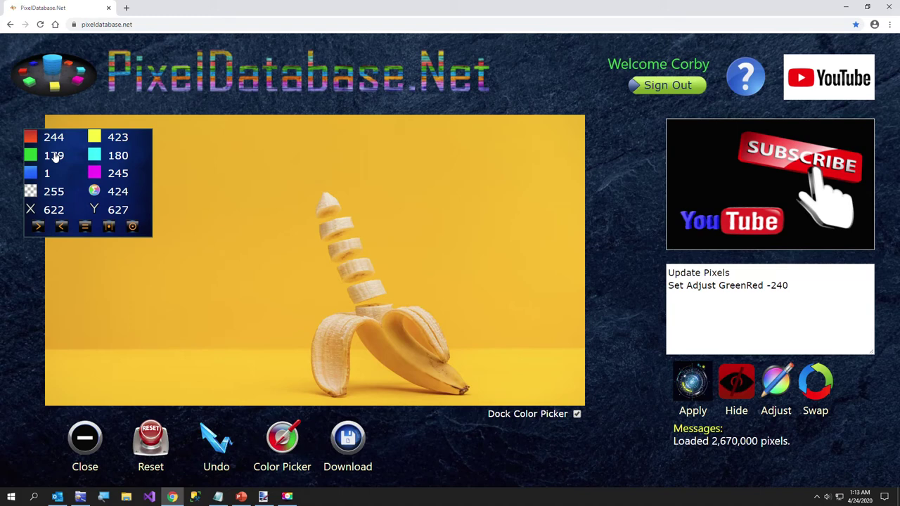
left_click(692, 382)
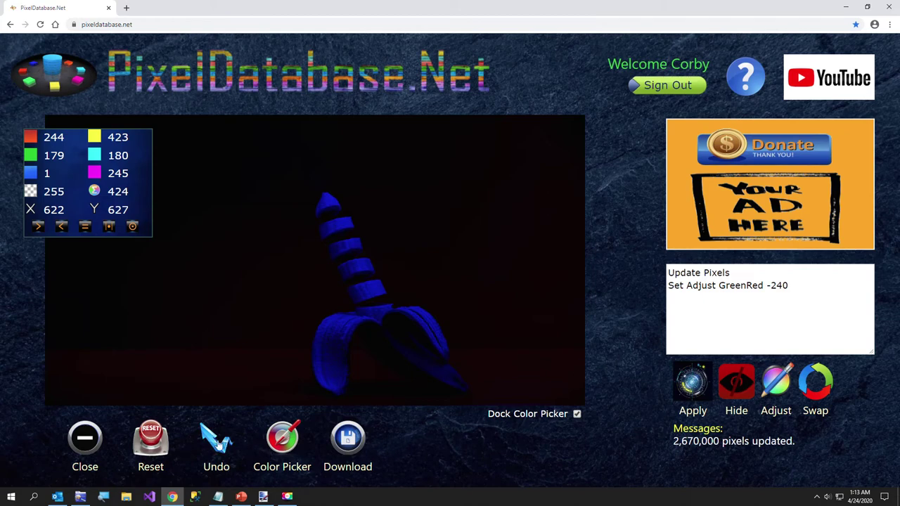
Close the banana photo and load DataTier.png.
left_click(73, 434)
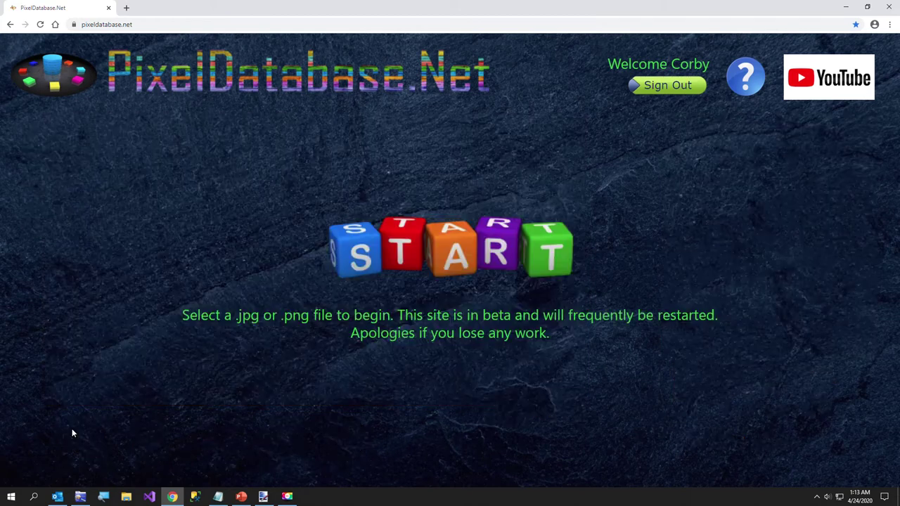
left_click(341, 265)
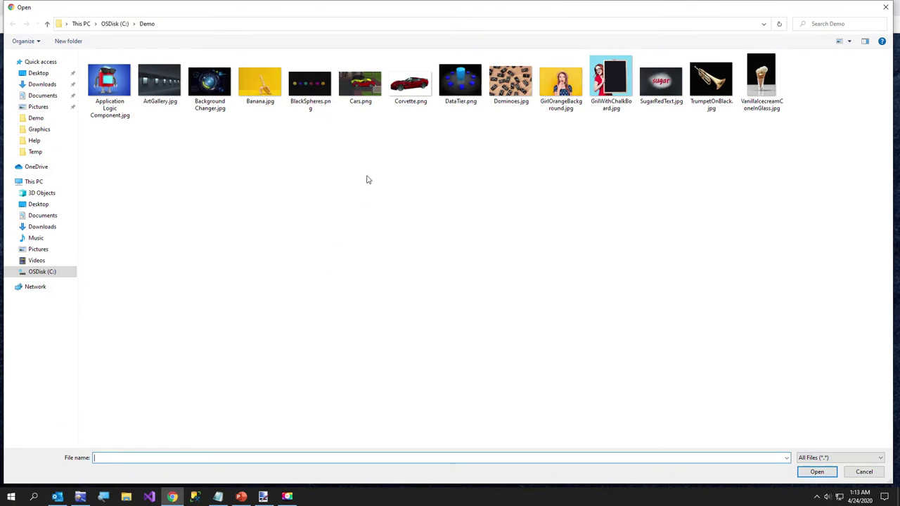
double_click(461, 84)
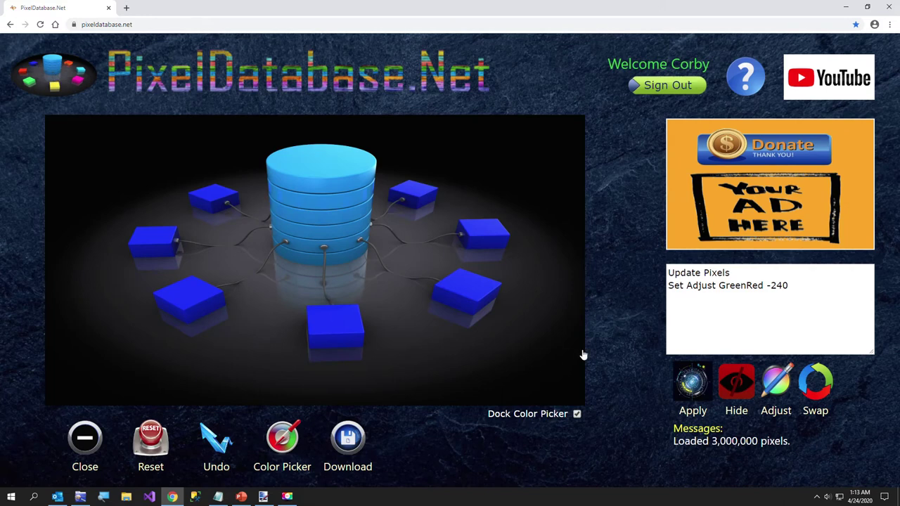
Replace the query with 'Hide MinMaxDifference < 30' and apply it to hide the grey pixels.
left_click_drag(790, 293, 626, 276)
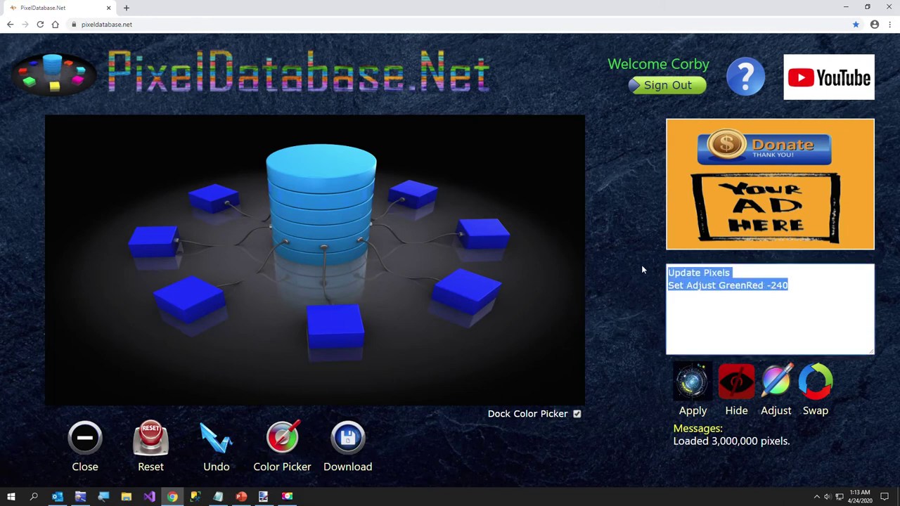
type("Hide")
key("Return")
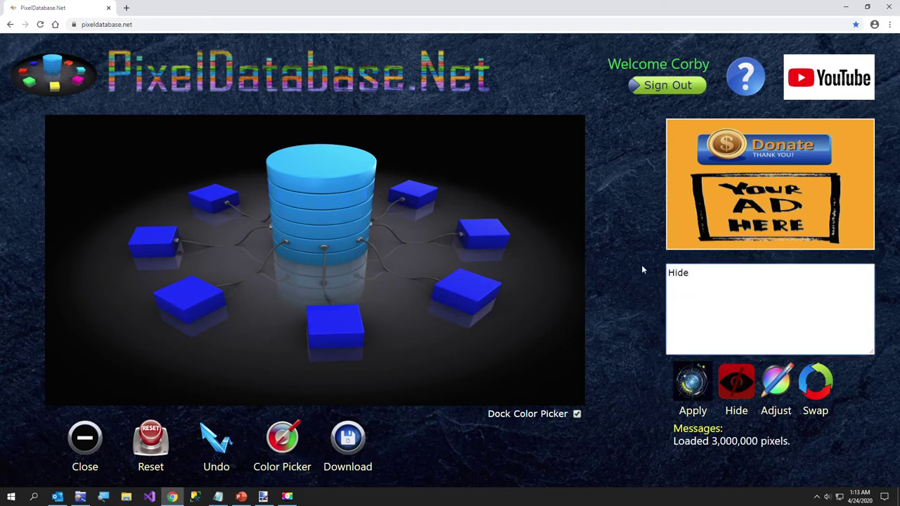
type("MinMaxDifference < ")
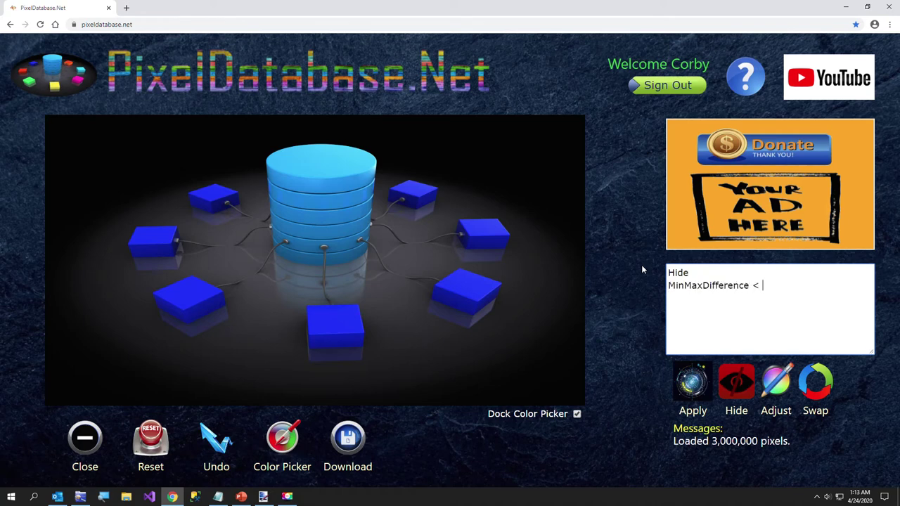
type("30")
left_click(703, 386)
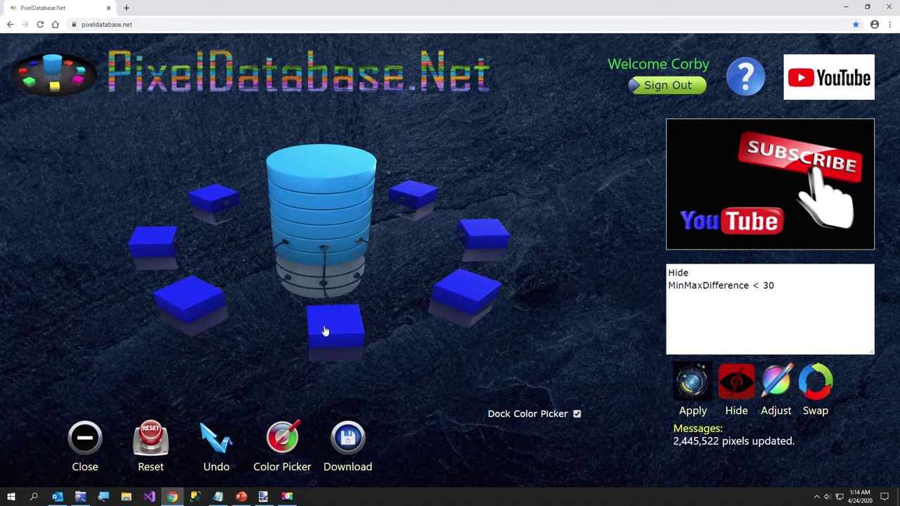
Close the DataTier picture and dismiss the file picker without choosing an image.
left_click(95, 442)
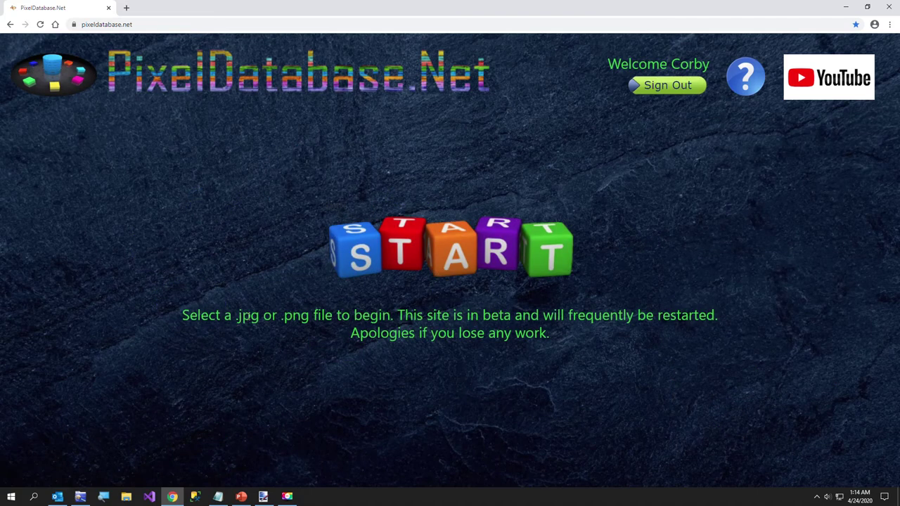
left_click(336, 261)
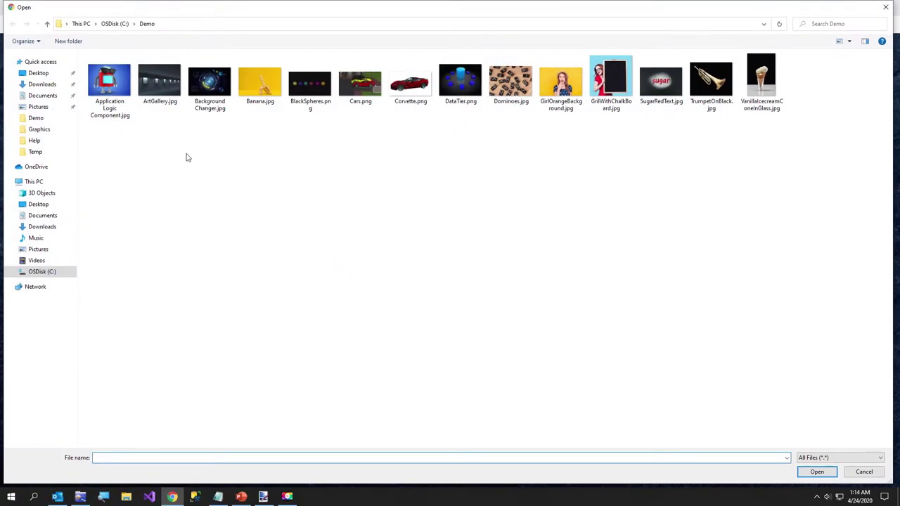
key("Escape")
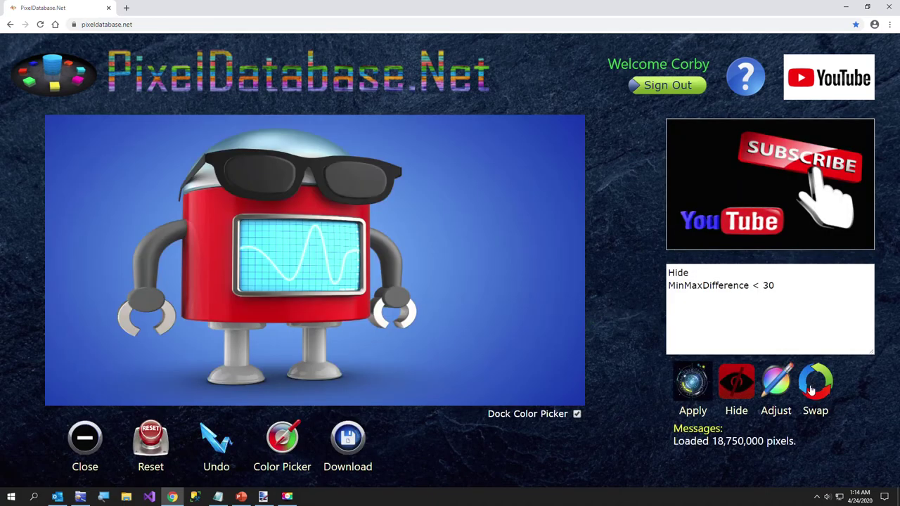
Apply 'Set Swap Blue Red' to the robot image, then close it.
left_click(814, 388)
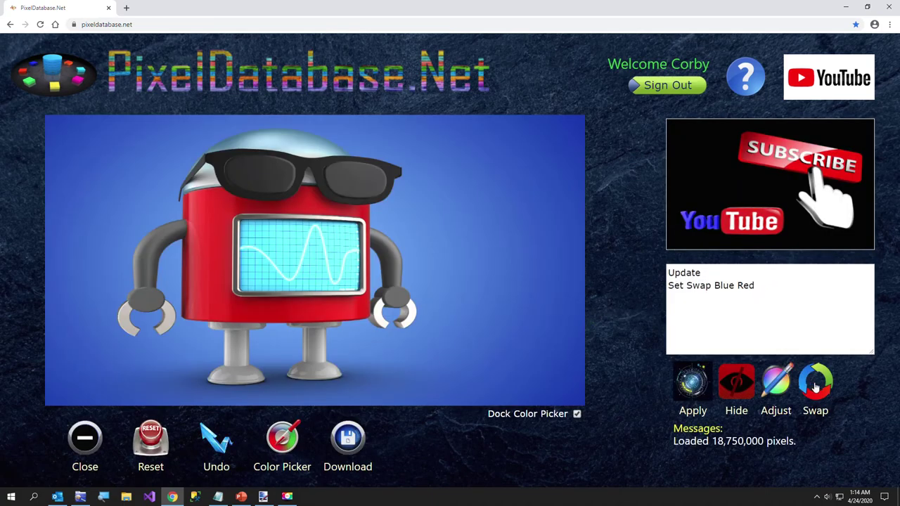
left_click(693, 388)
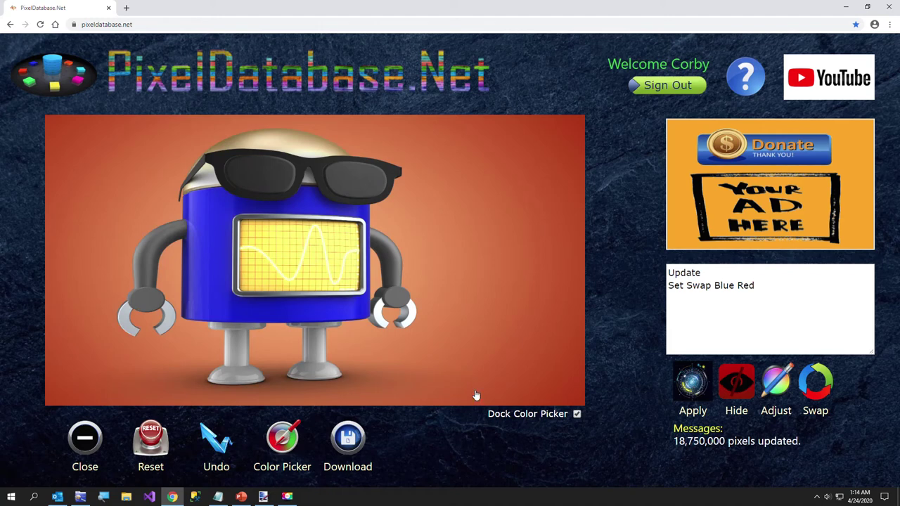
left_click(91, 442)
Load Dominoes.jpg and select the whole previous query for replacement.
left_click(384, 273)
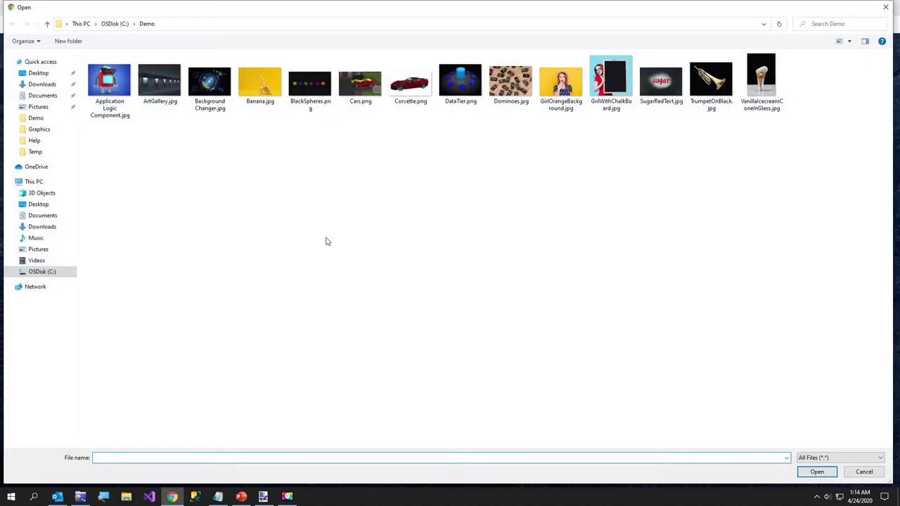
double_click(506, 83)
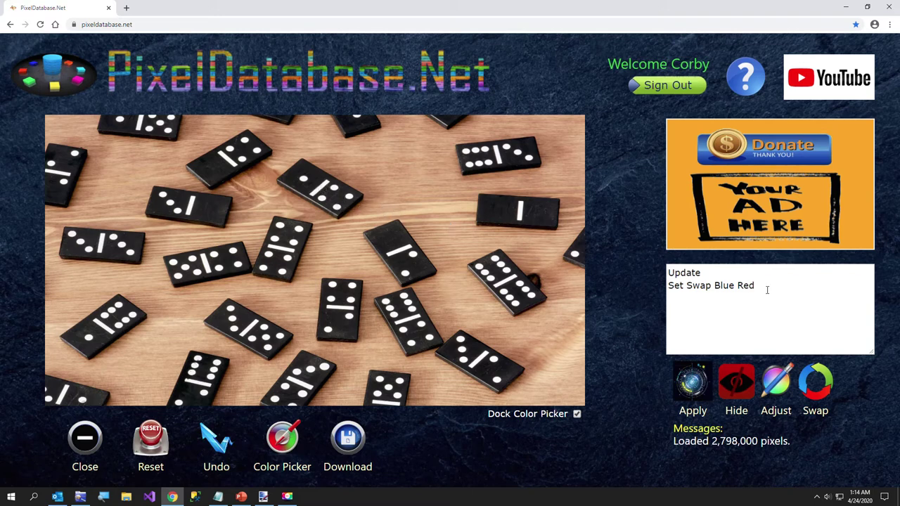
left_click_drag(767, 290, 650, 292)
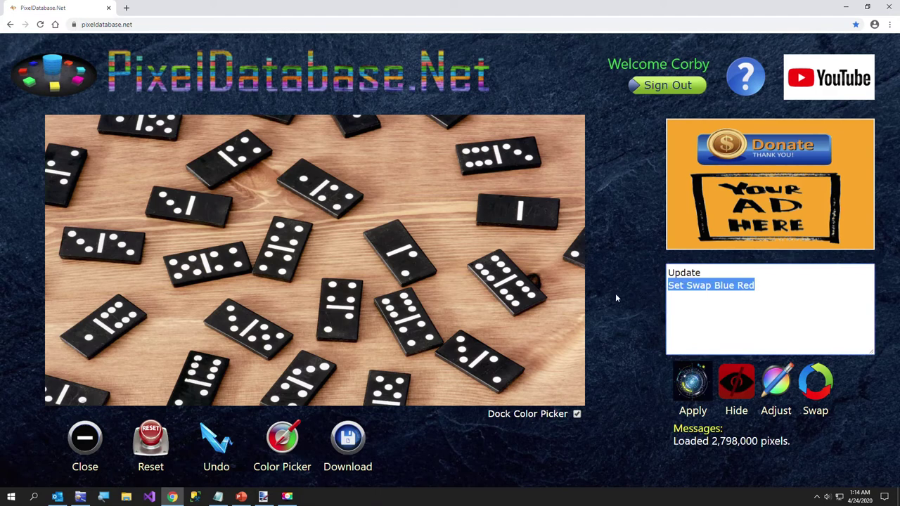
key("ctrl+Home")
key("shift+Right")
key("shift+Right")
key("shift+Right")
key("shift+Right")
key("shift+Right")
key("shift+Right")
key("shift+Right")
key("shift+Right")
key("shift+Right")
key("shift+Right")
key("shift+Right")
key("shift+Right")
key("shift+Right")
key("shift+Right")
key("shift+Right")
key("shift+Right")
key("shift+Right")
key("shift+Right")
key("shift+Right")
key("shift+Right")
Apply 'Update Set Color Purple Where Total > 700' to turn the bright pips purple.
type("Update")
key("Return")
type("Set C")
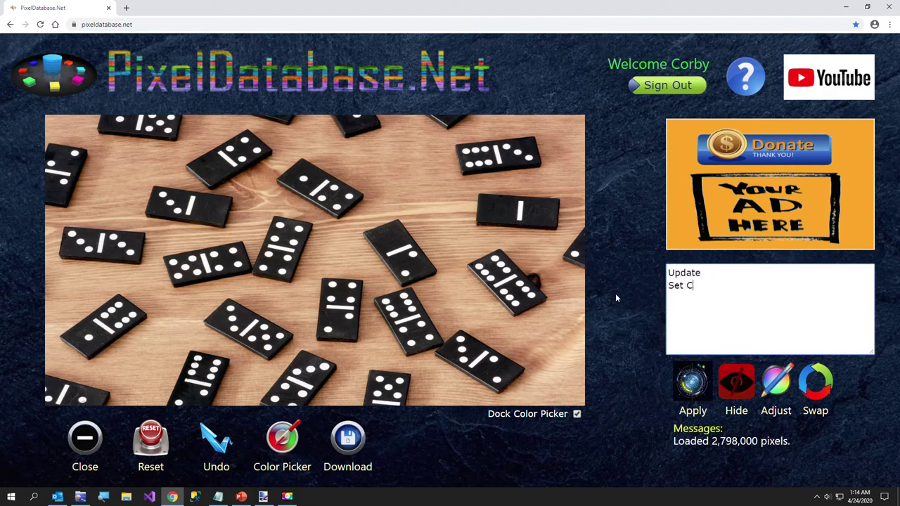
type("olor Purple")
key("Return")
type("Where")
key("Return")
type("Total")
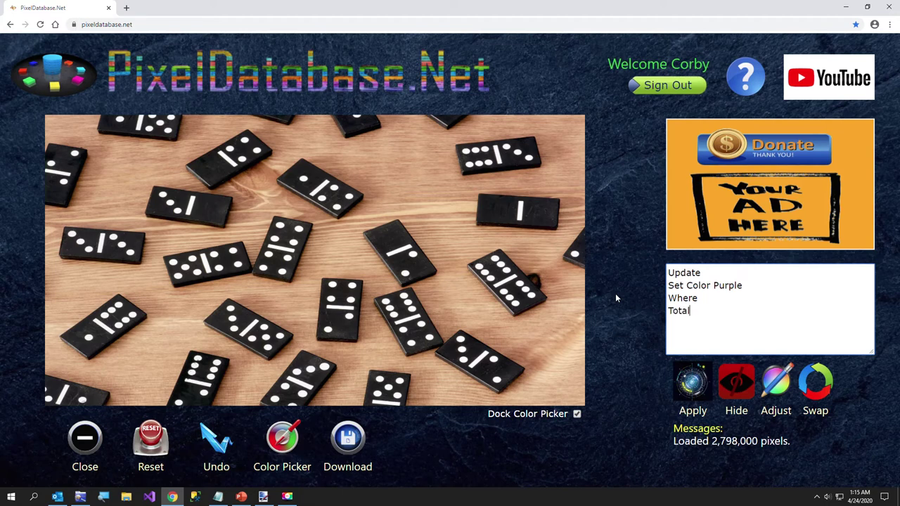
type(" > 700")
left_click(693, 383)
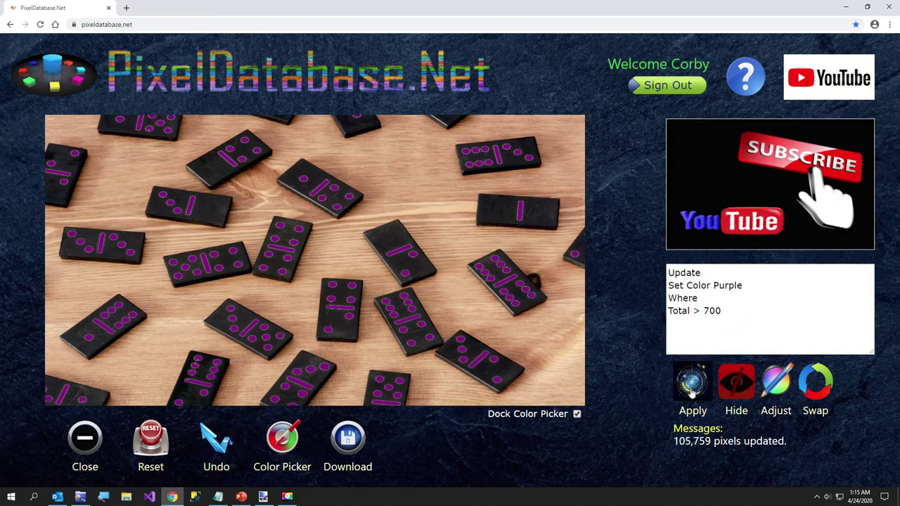
Undo the purple result and recolour the pips ForestGreen instead.
left_click(215, 440)
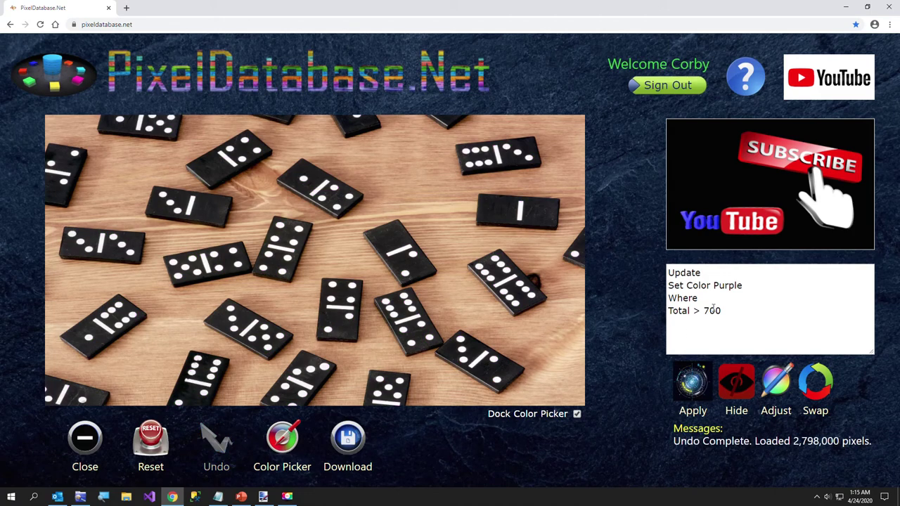
double_click(716, 285)
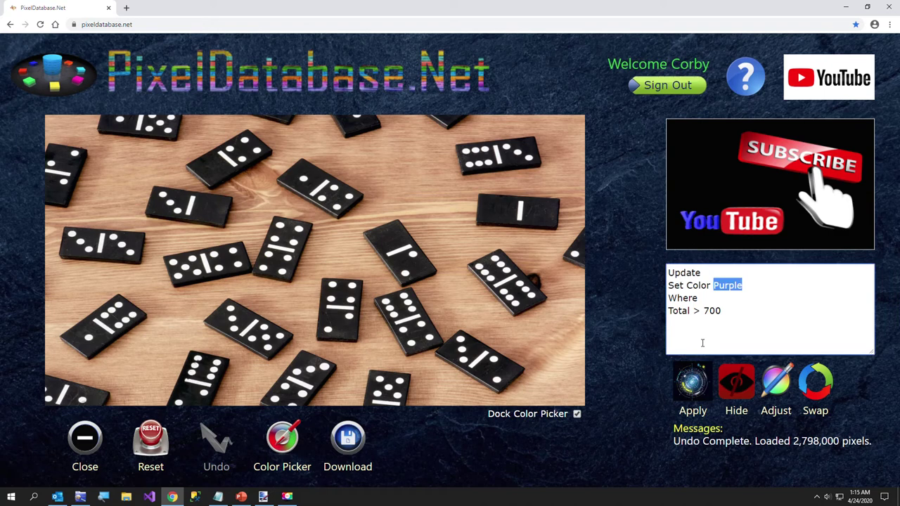
type("Gree")
key("BackSpace")
key("BackSpace")
key("BackSpace")
key("BackSpace")
type("ForestGreen")
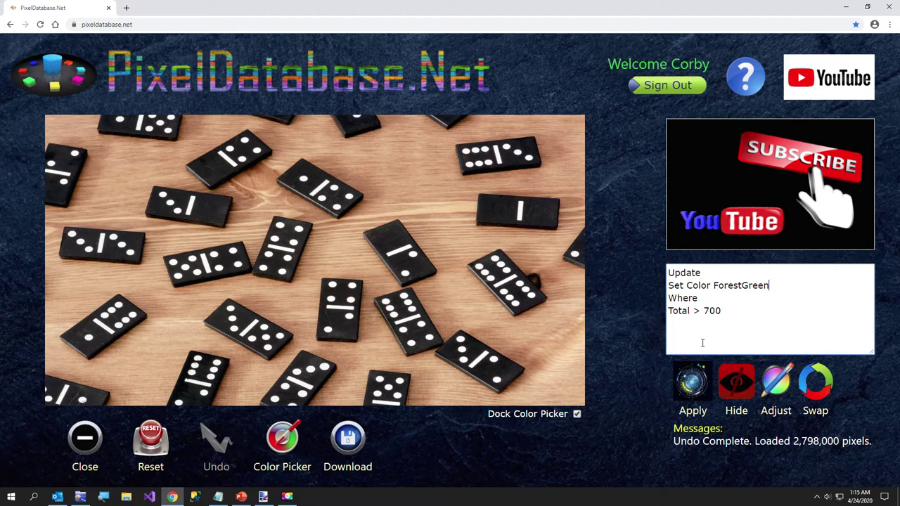
left_click(693, 388)
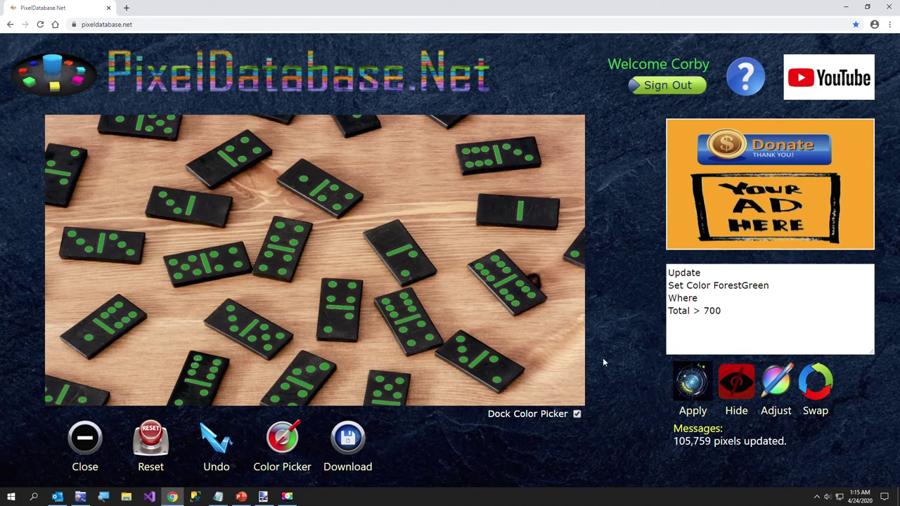
Close the Dominoes image and load ArtGallery.jpg.
left_click(95, 434)
left_click(449, 255)
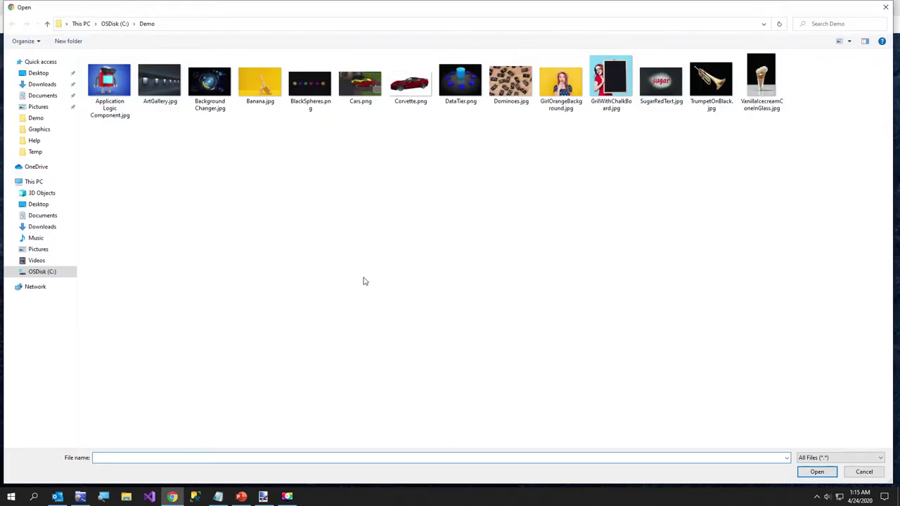
double_click(165, 104)
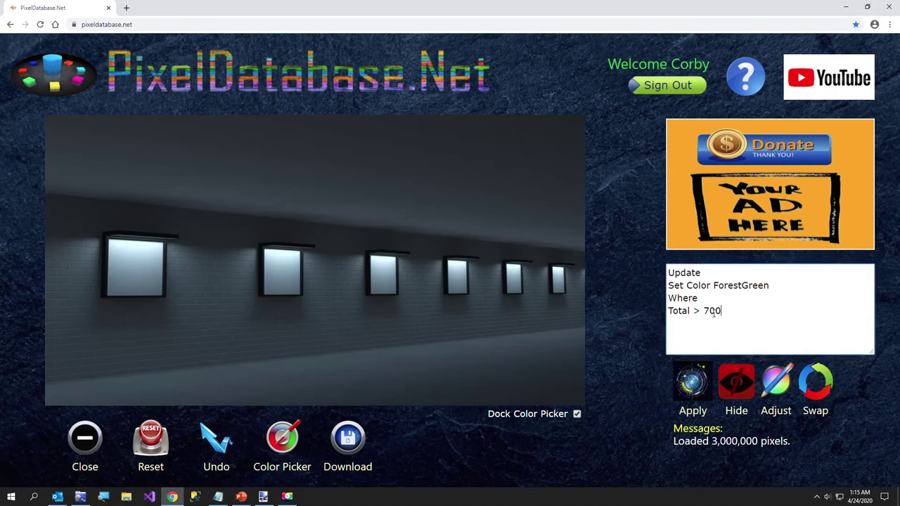
Rewrite the query as Set Color Orange with MinMaxDifference Between 60 120 and apply it.
left_click_drag(722, 312, 635, 289)
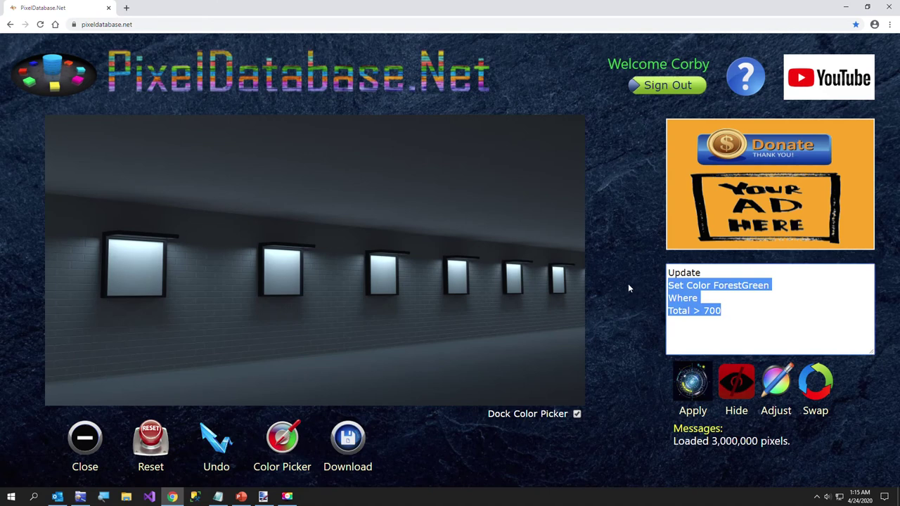
type("MinMaxD")
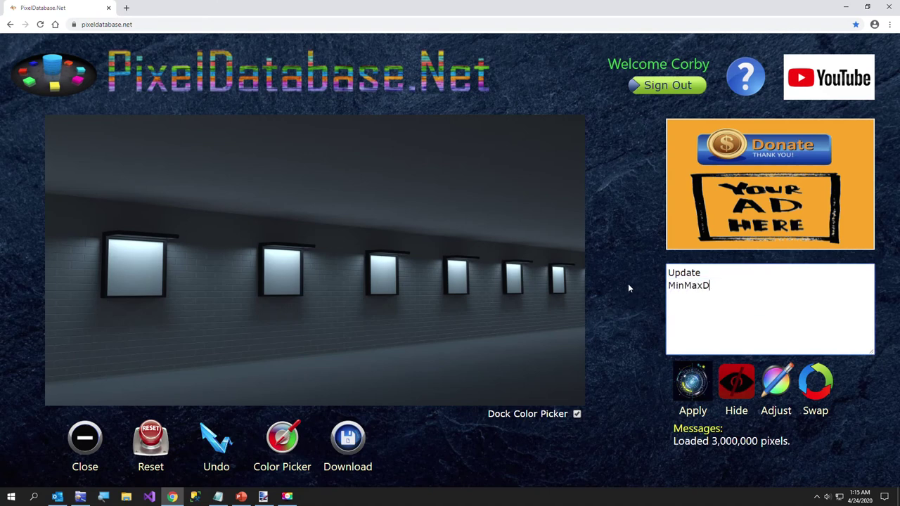
type("ifference")
key("Home")
key("Up")
key("End")
key("Return")
type("Set ")
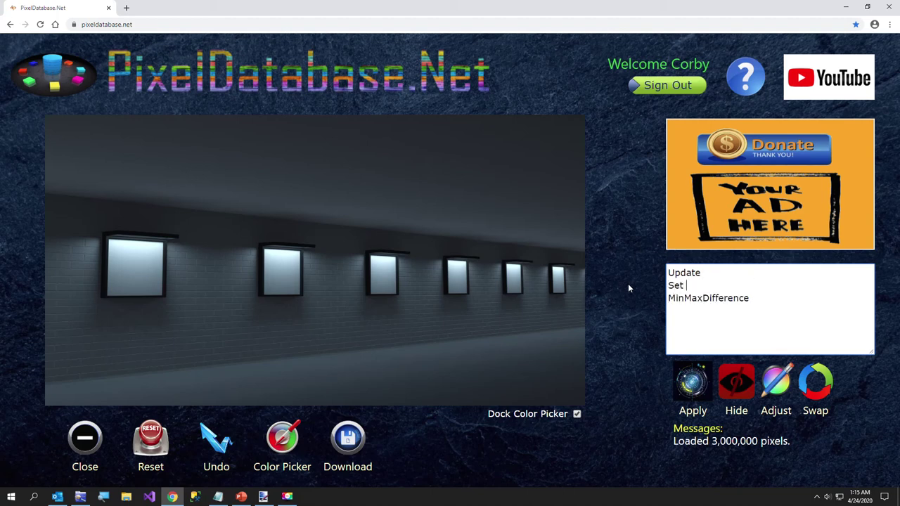
type("Color ")
type("Orange")
type("Betwe")
type("en ")
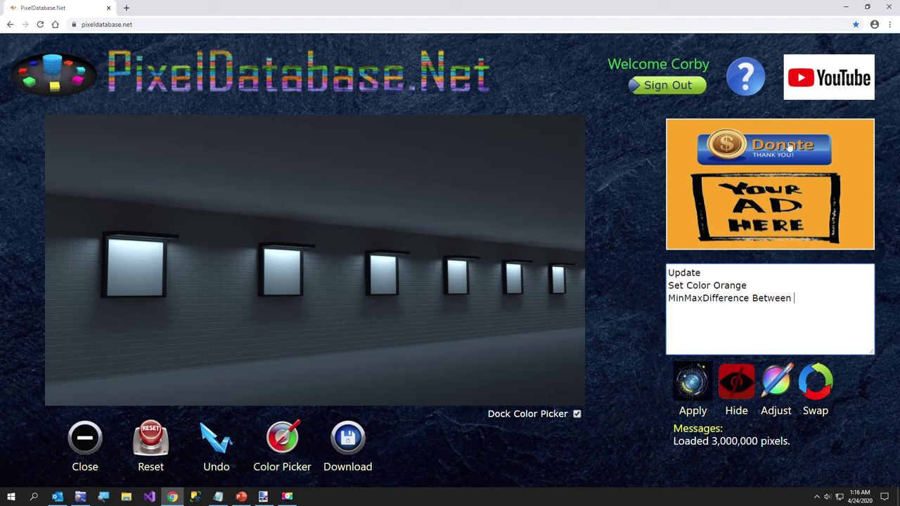
type("60 120")
left_click(693, 386)
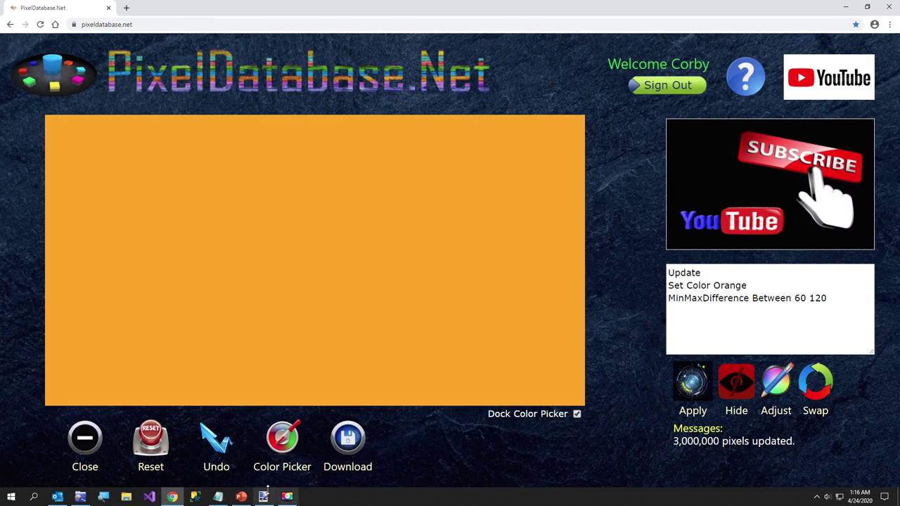
Undo the all-orange result, insert the missing Where line, and apply again.
left_click(218, 441)
left_click(757, 280)
key("Return")
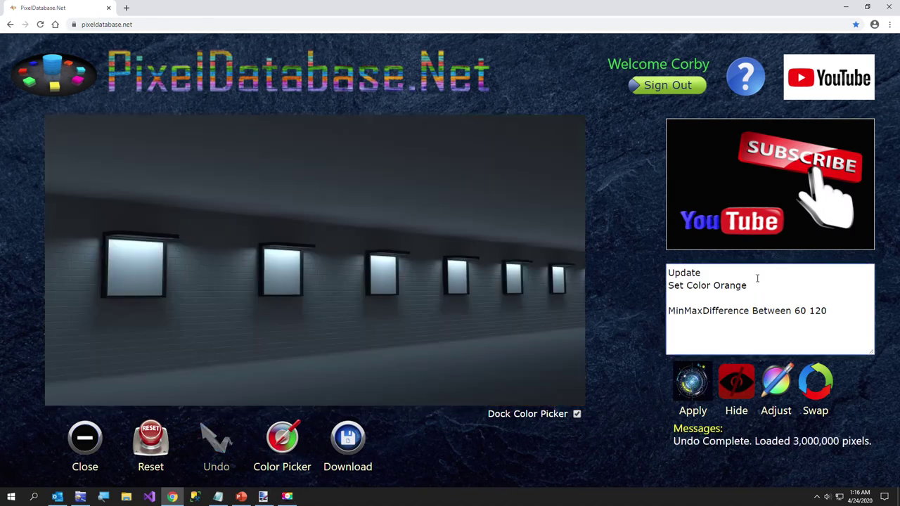
type("Where")
left_click(689, 384)
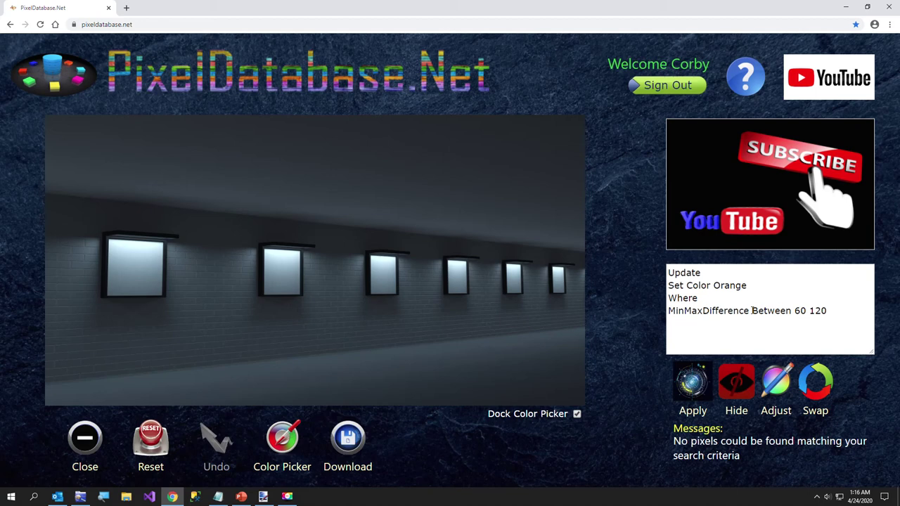
Try MinMaxDifference thresholds > 30 and > 21, undoing each, then apply > 36.
left_click_drag(752, 310, 862, 313)
type("> 30")
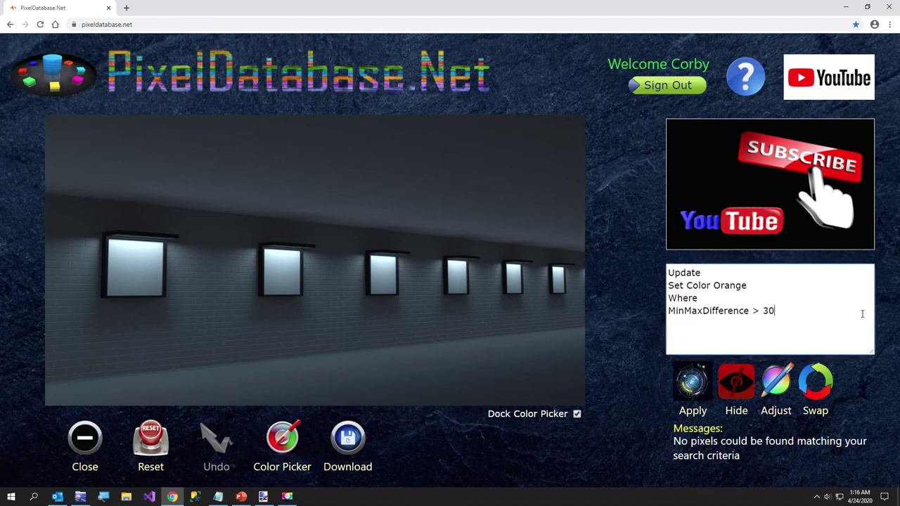
left_click(699, 384)
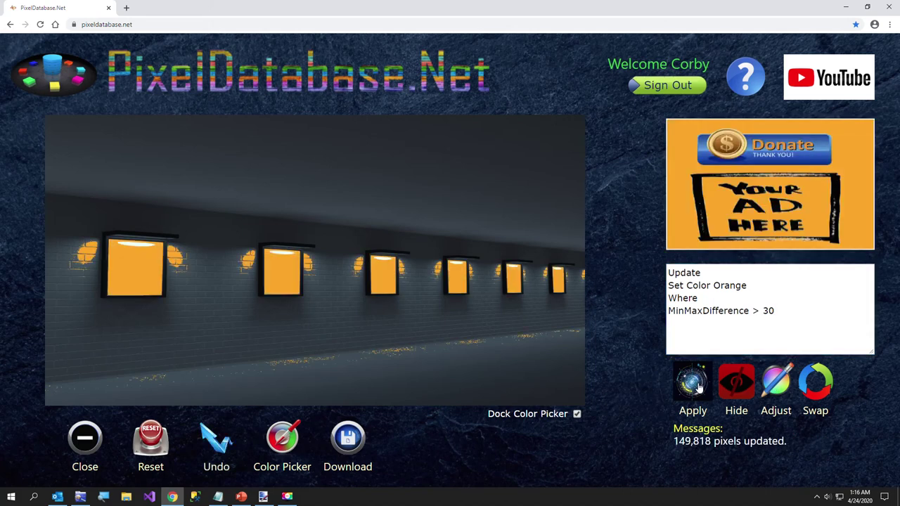
left_click(222, 445)
double_click(767, 308)
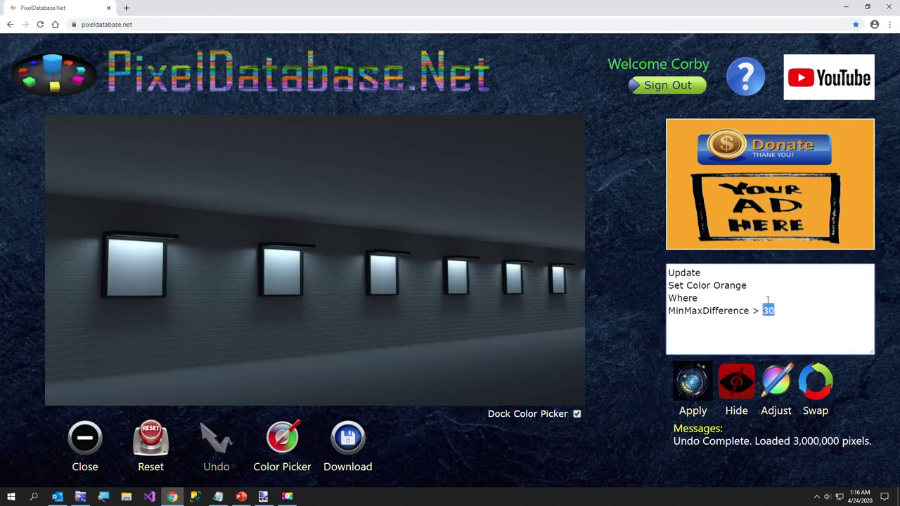
type("21")
left_click(689, 383)
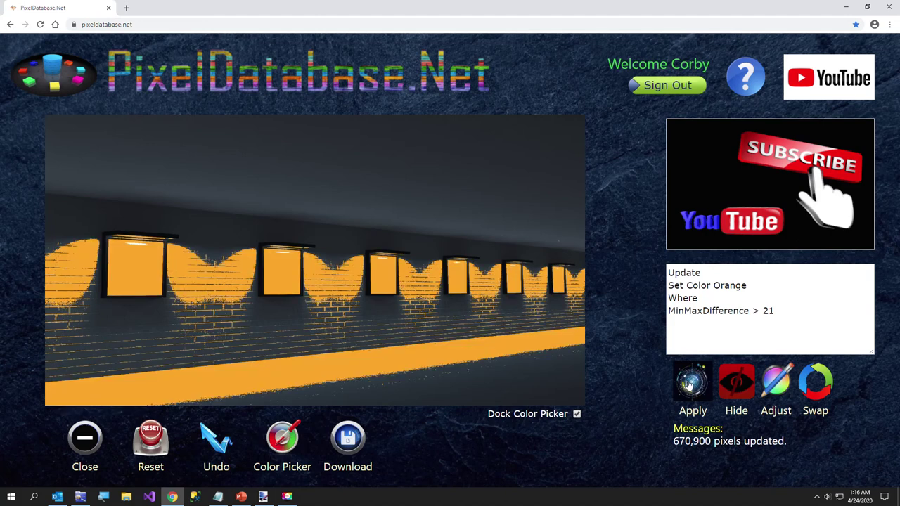
left_click(216, 443)
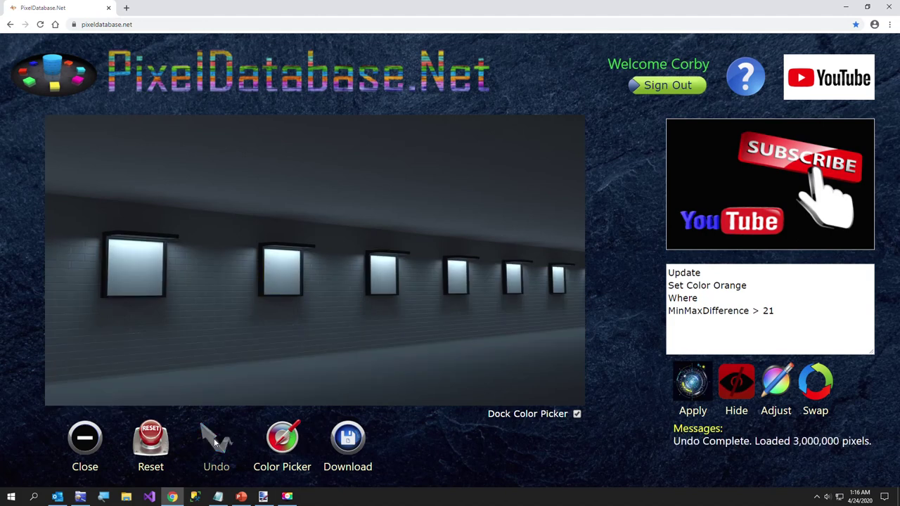
double_click(774, 310)
type("36")
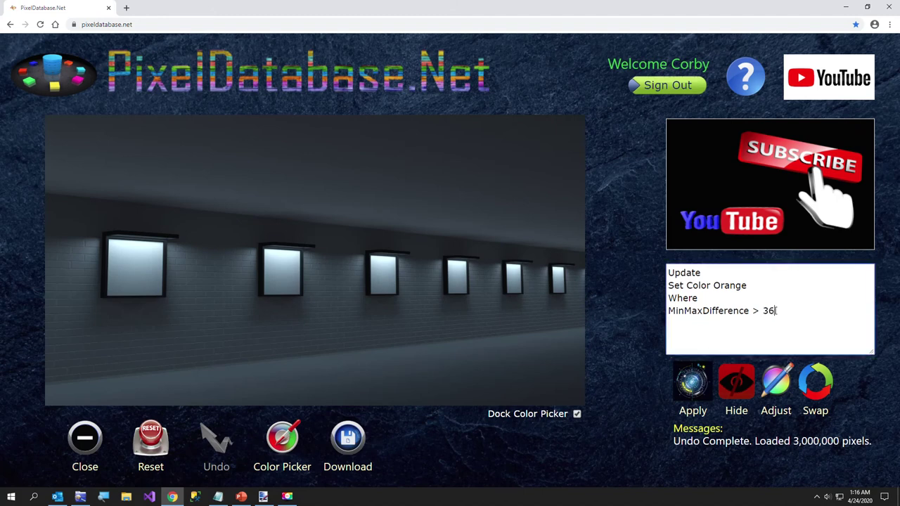
left_click(697, 386)
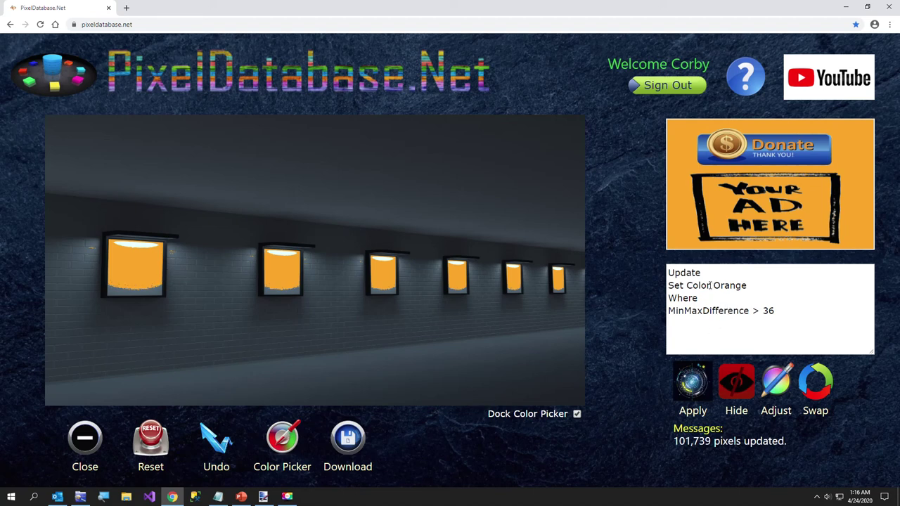
Change the colour to MidnightBlue and the condition to Total Between 410 430, then apply.
left_click_drag(713, 284, 762, 283)
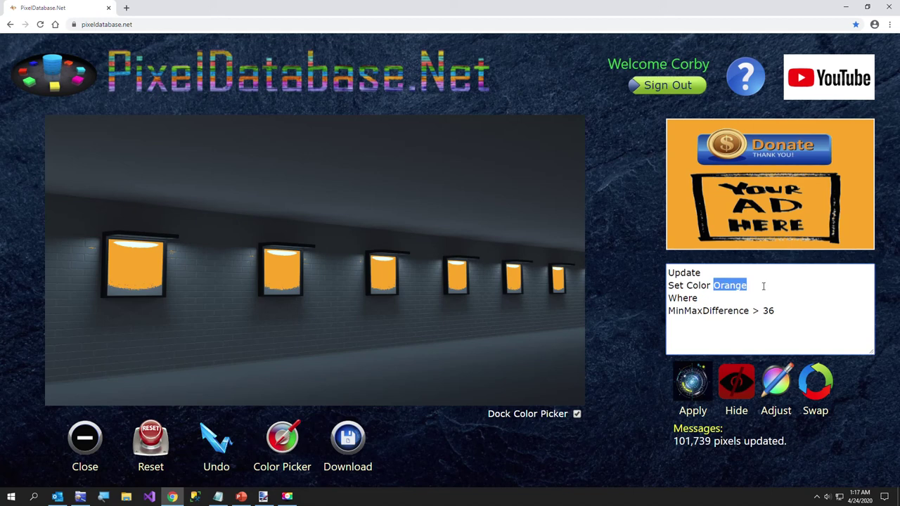
type("Mi")
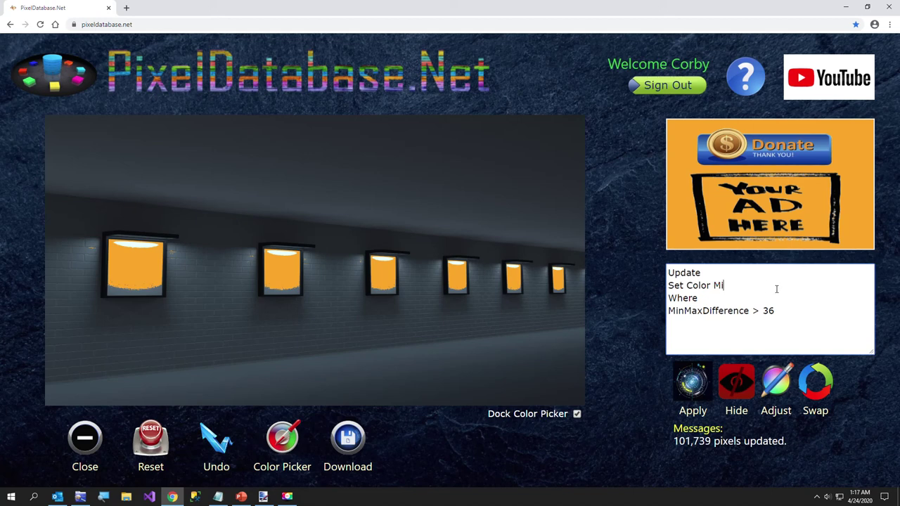
type("dnightBlue")
key("Down")
key("Down")
key("Home")
key("shift+End")
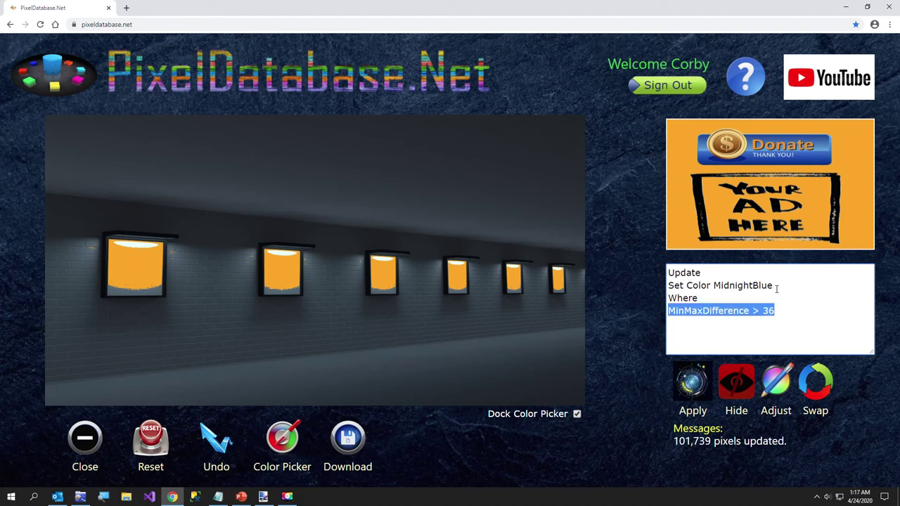
type("Total")
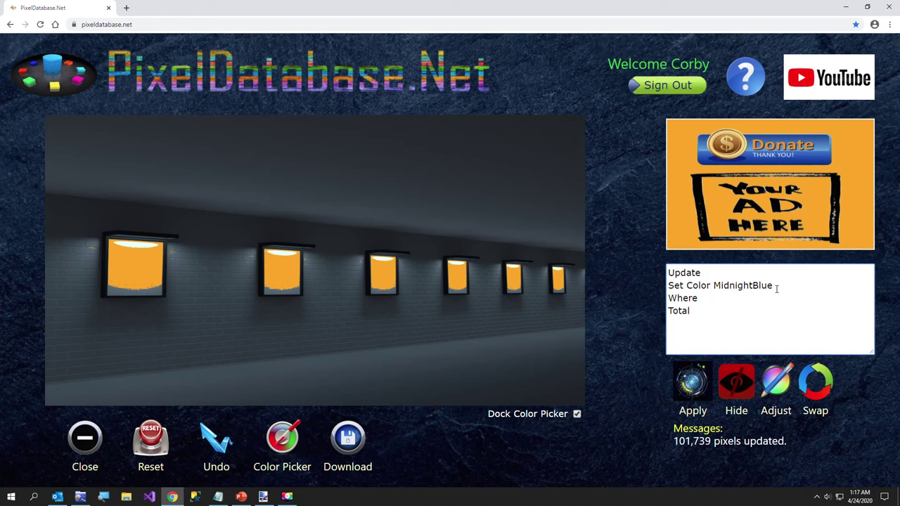
type(" Between 410 430")
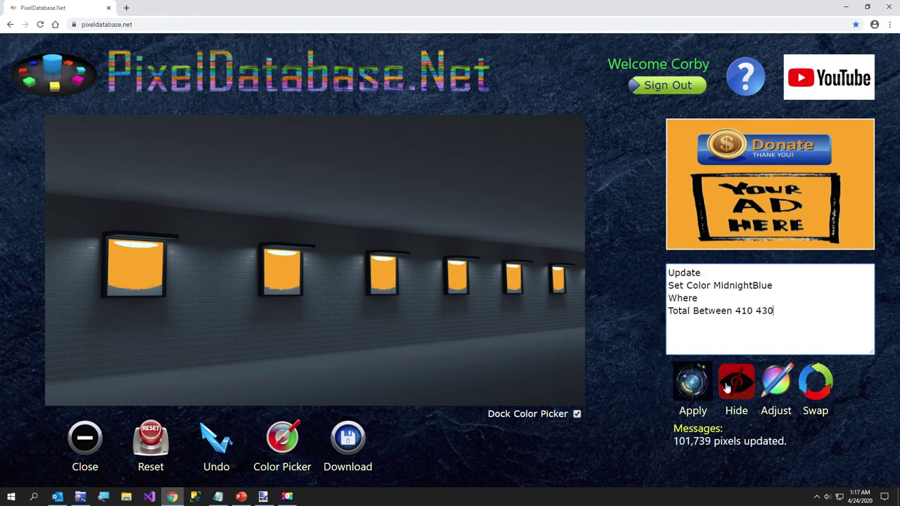
left_click(688, 386)
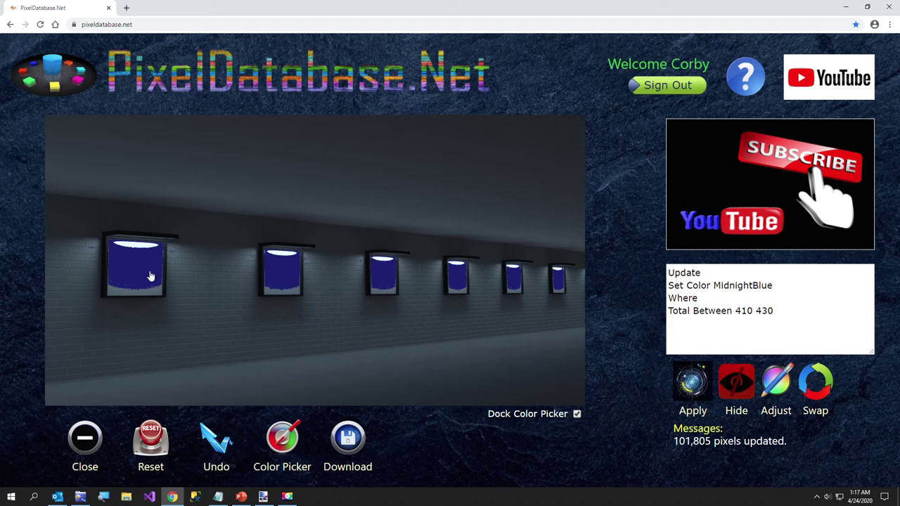
Close the gallery image, load SugarRedText.jpg from the Demo folder, and select the old query lines.
left_click(95, 445)
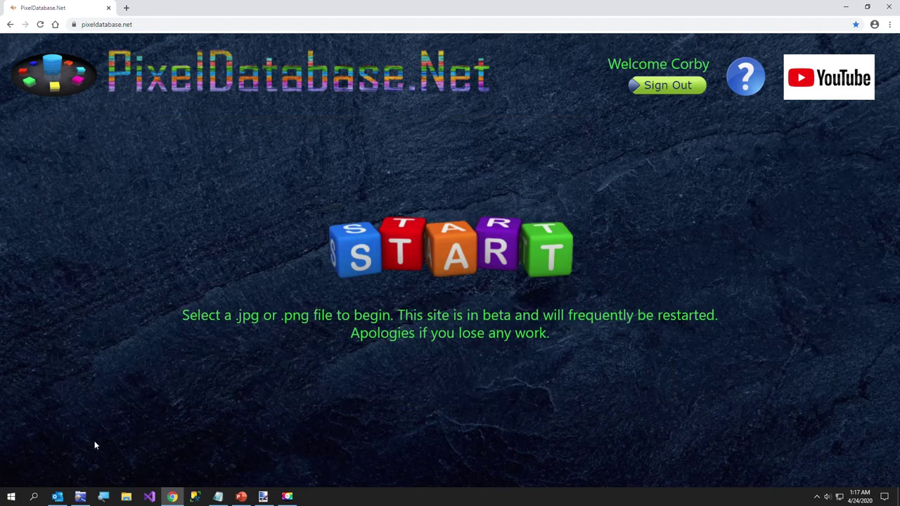
left_click(467, 264)
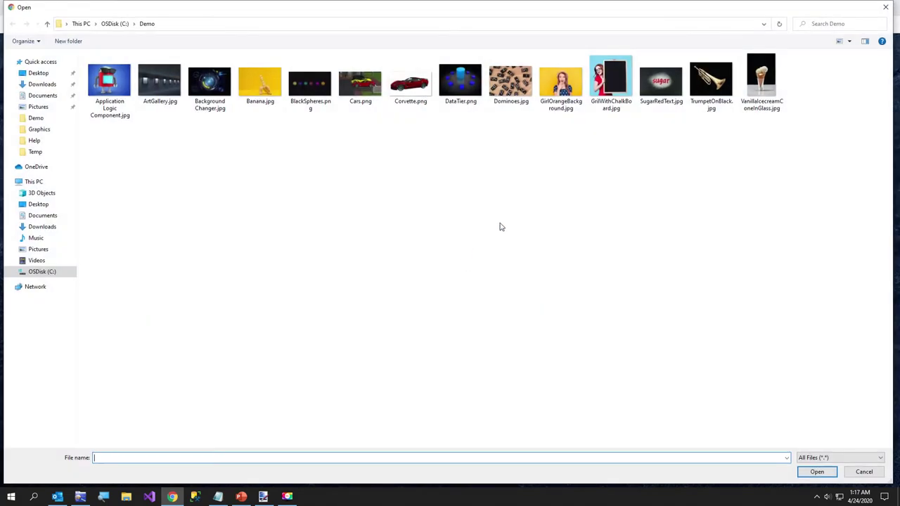
double_click(661, 83)
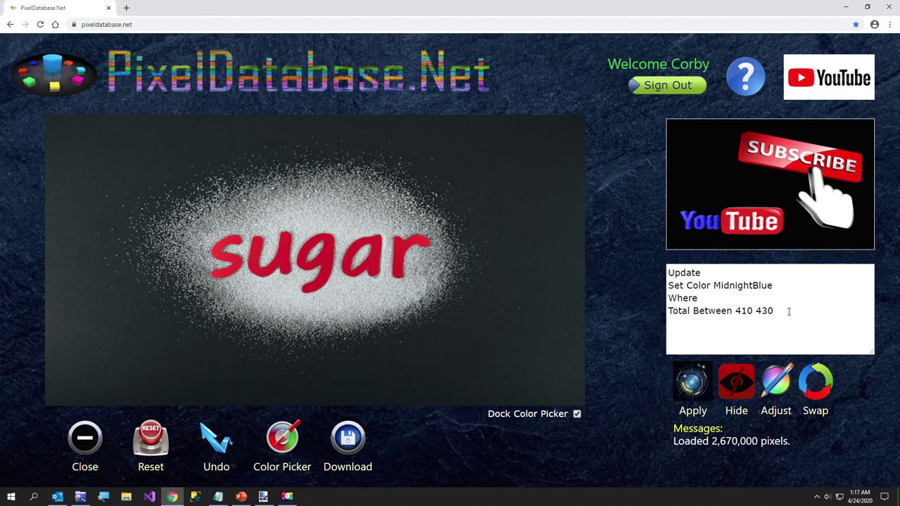
left_click_drag(787, 312, 588, 288)
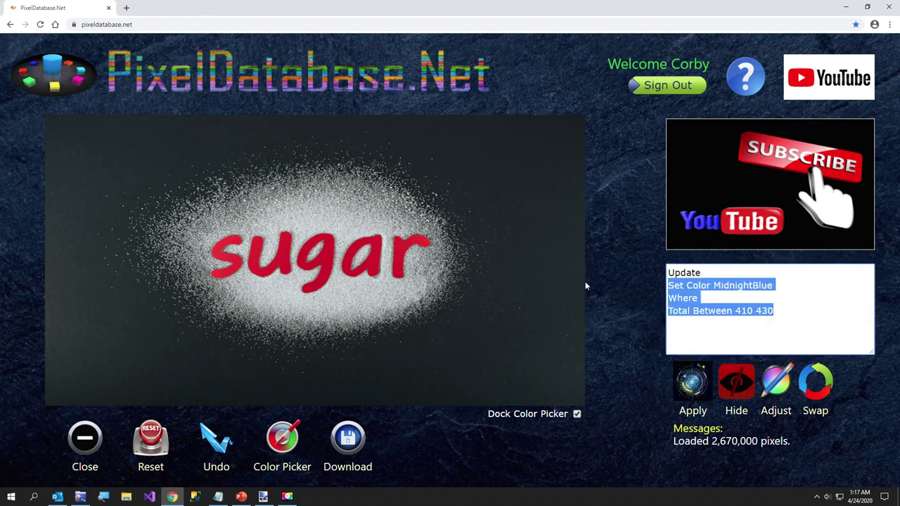
Insert a swap statement and cycle it to 'Set Swap Blue Red'.
left_click(815, 383)
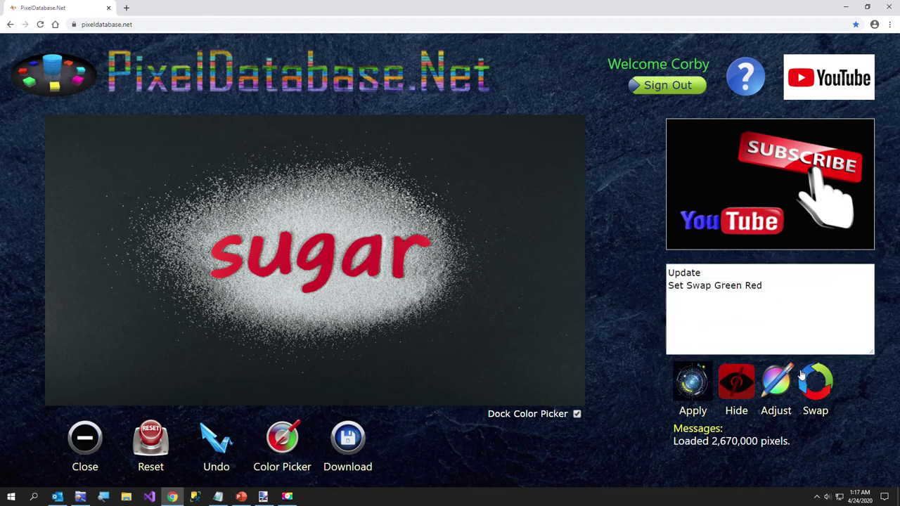
left_click(768, 290)
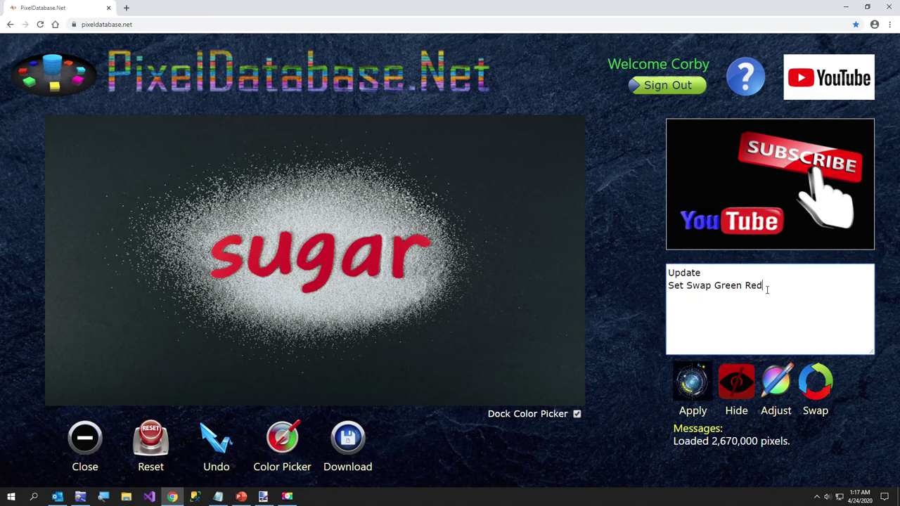
left_click(817, 398)
left_click(817, 398)
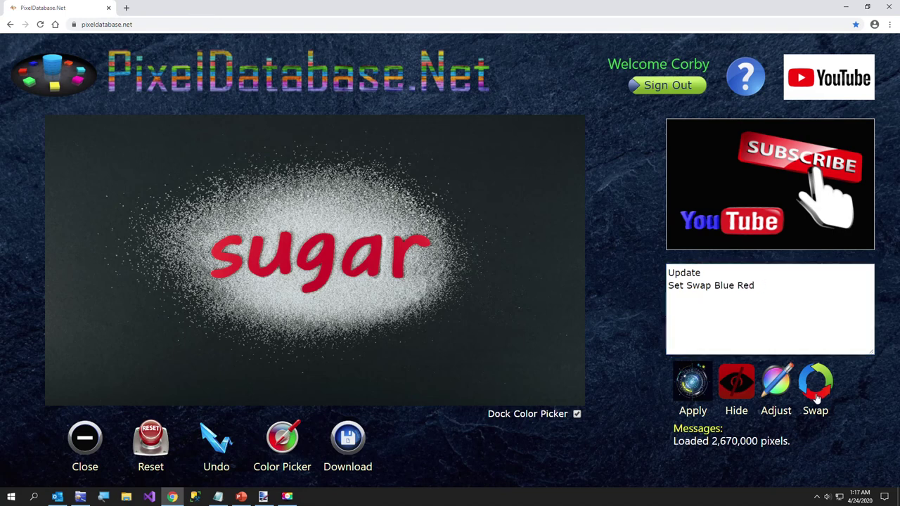
left_click(780, 287)
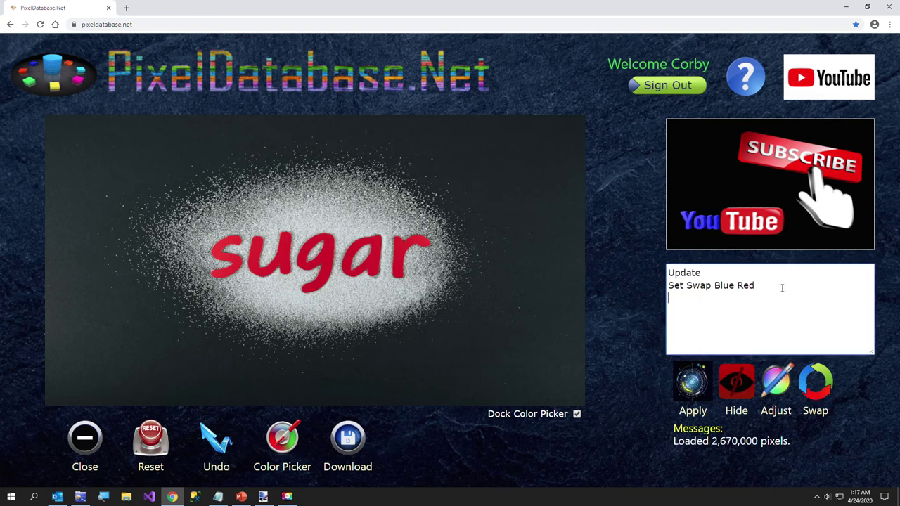
key("Return")
Sample the red letters' colours, add 'Where Total Between 200 360', and apply the swap.
left_click(323, 277)
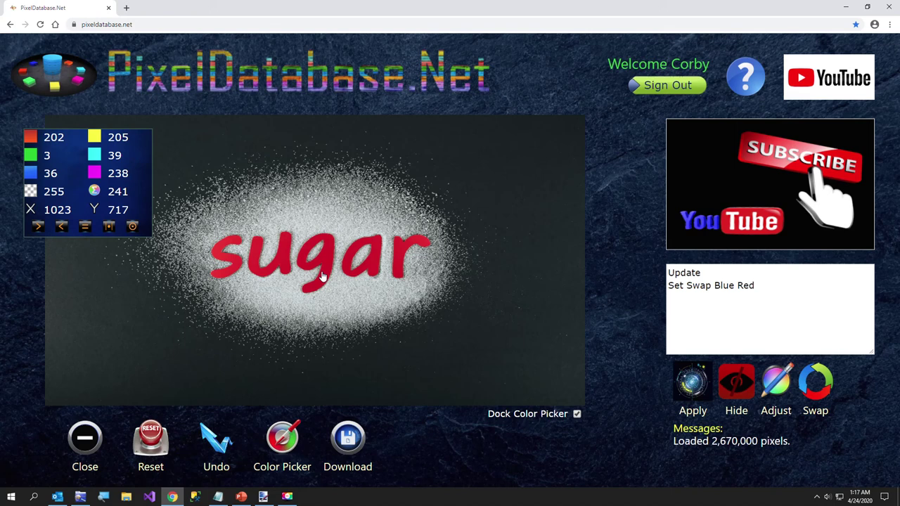
left_click(375, 267)
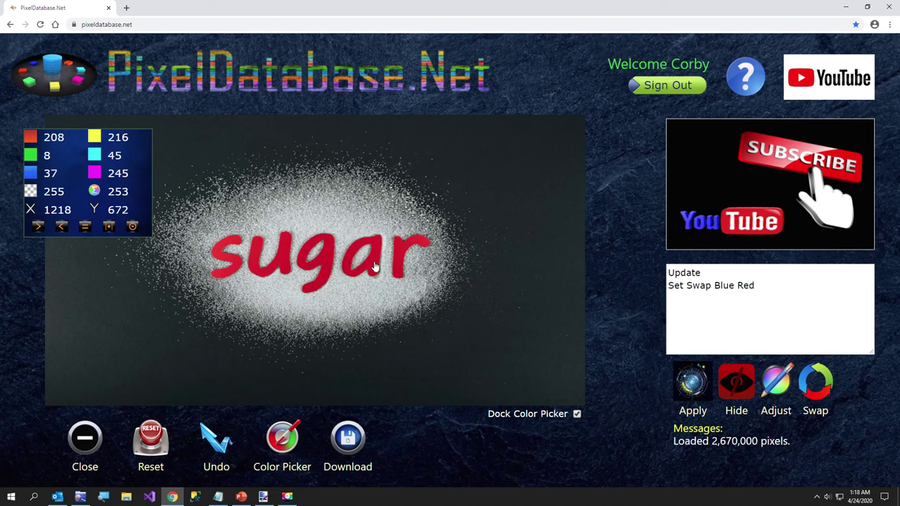
left_click(217, 277)
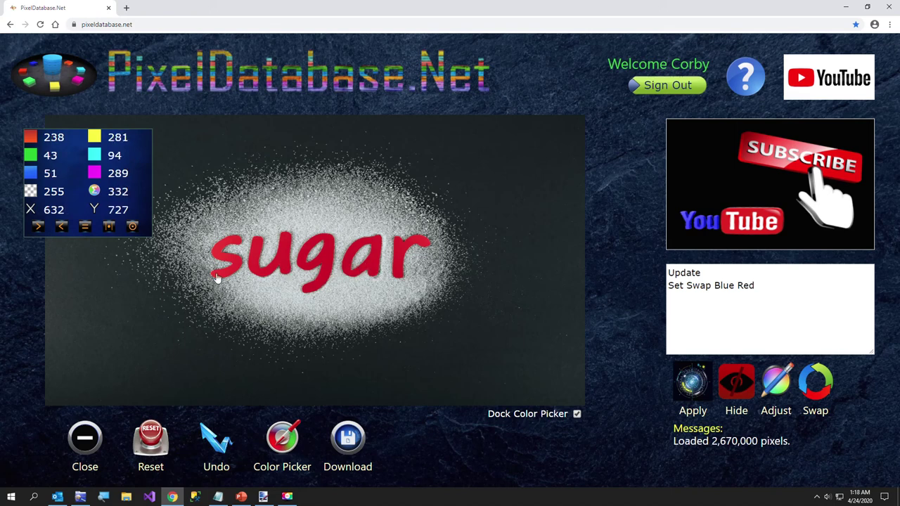
left_click(774, 285)
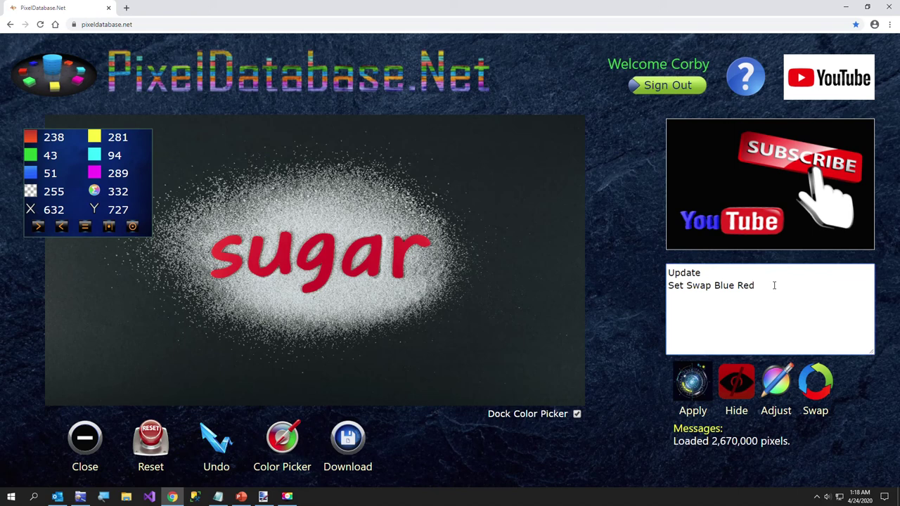
type("Where")
key("Return")
type("Total Betwee")
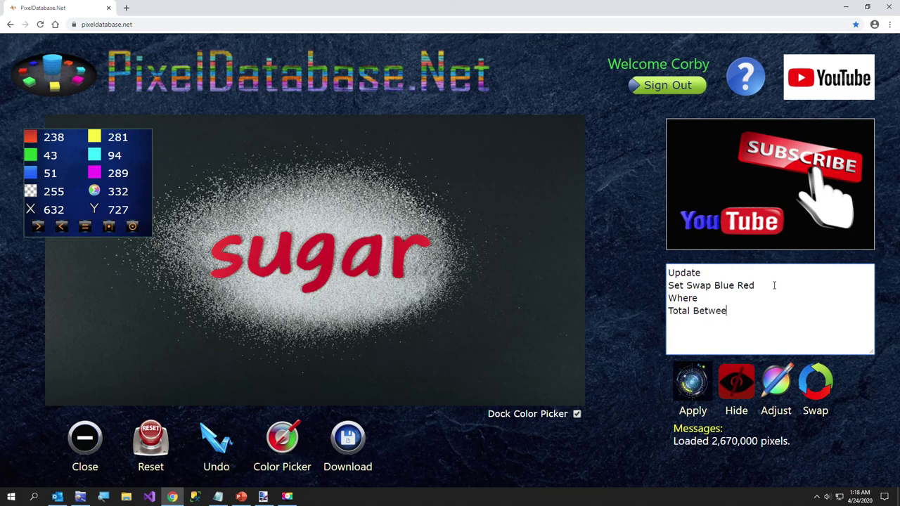
type("n 200 360")
left_click(687, 391)
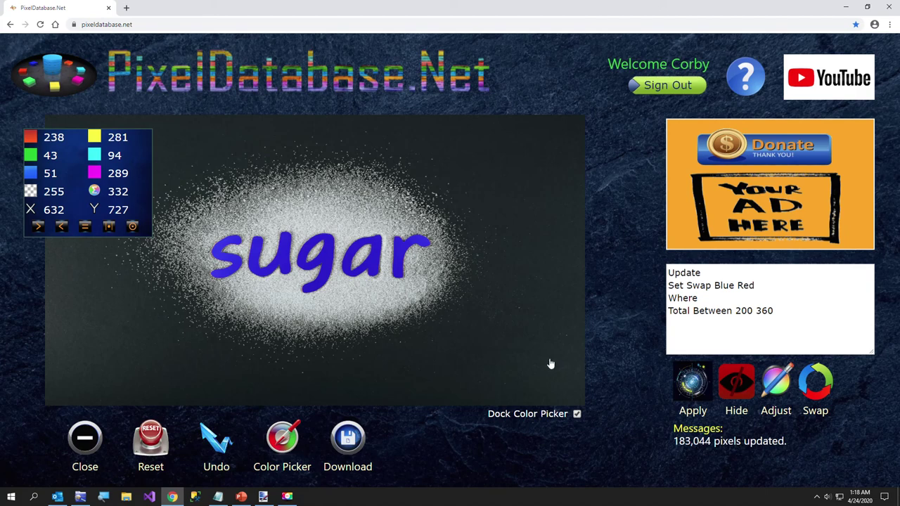
Replace the query with 'Set Color Black Where Total < 100', turn off sampling, and apply.
left_click_drag(784, 311, 661, 287)
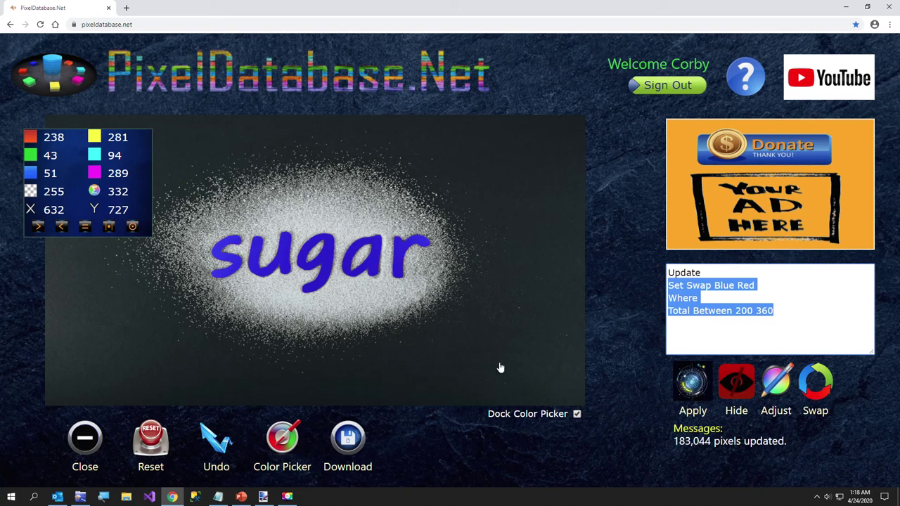
left_click(711, 276)
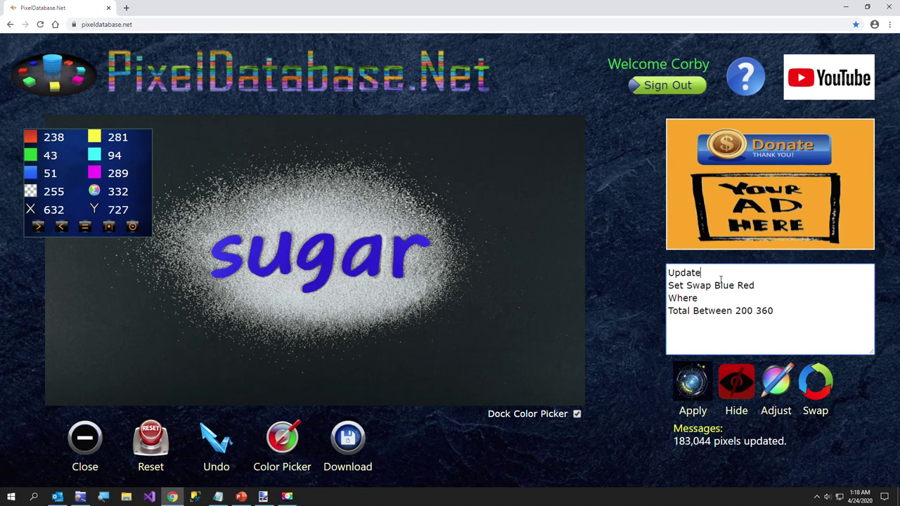
left_click_drag(701, 273, 806, 316)
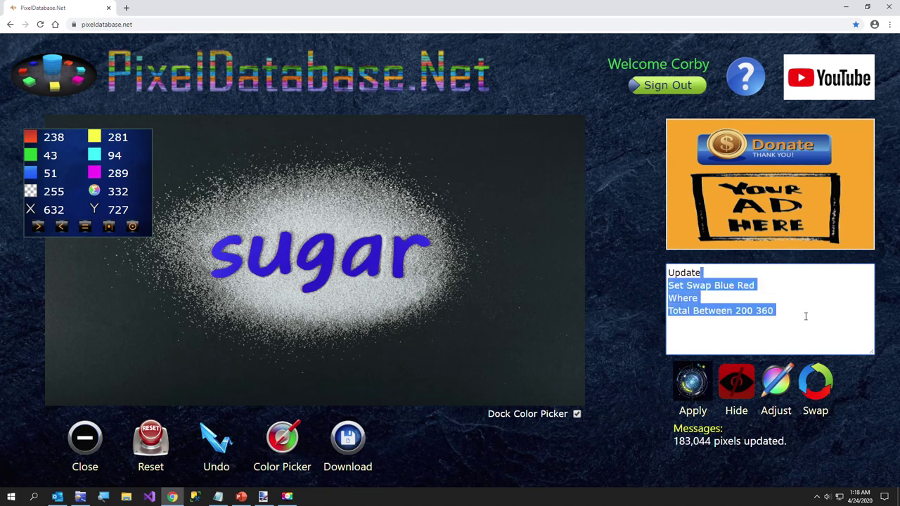
key("Return")
type("Set ")
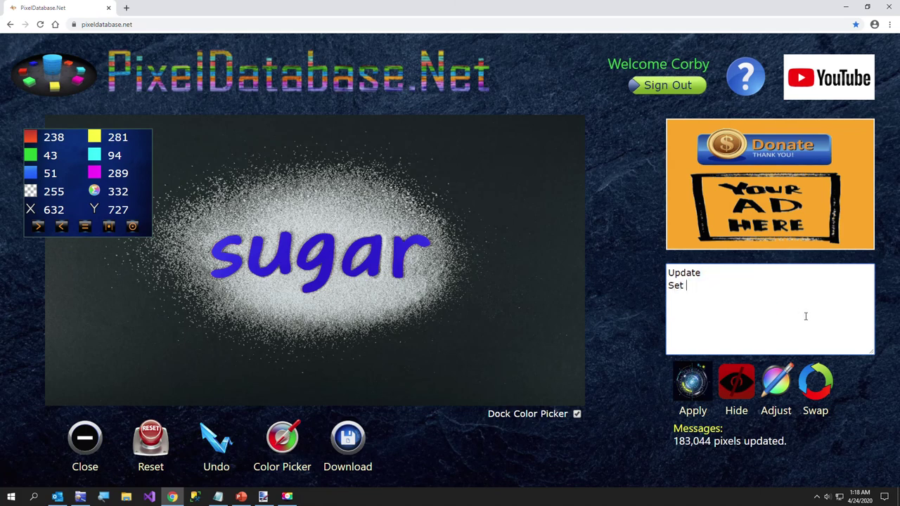
type("Color Black")
key("Return")
type("Where")
key("Return")
type("Total ")
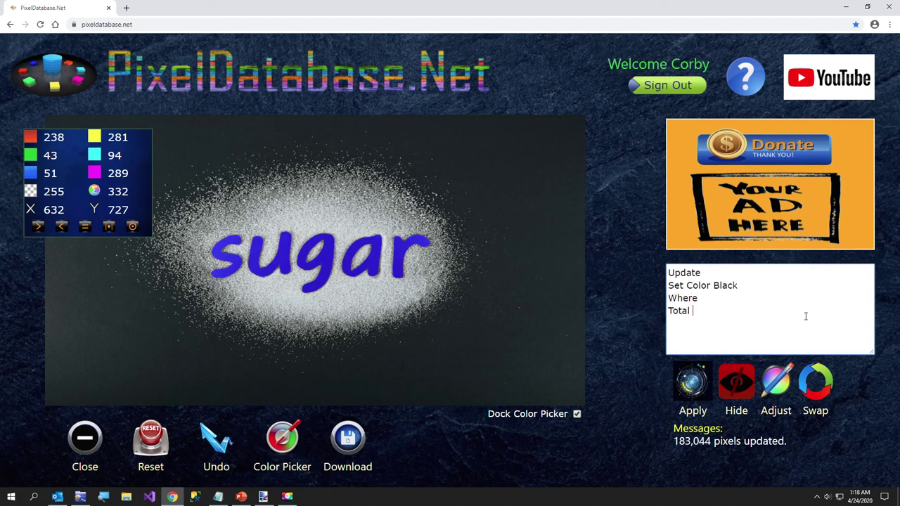
type("< 100")
left_click(273, 452)
left_click(685, 385)
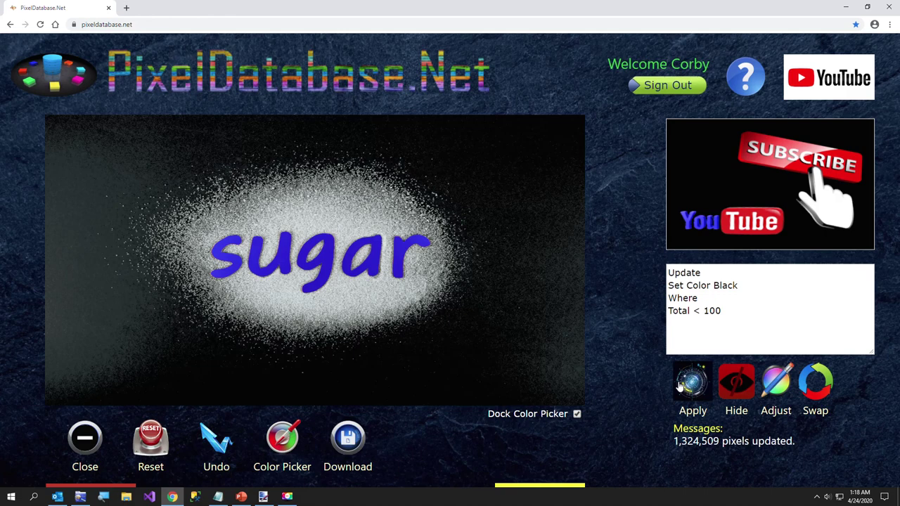
Raise the Total threshold to 150, then 168, applying each.
double_click(712, 311)
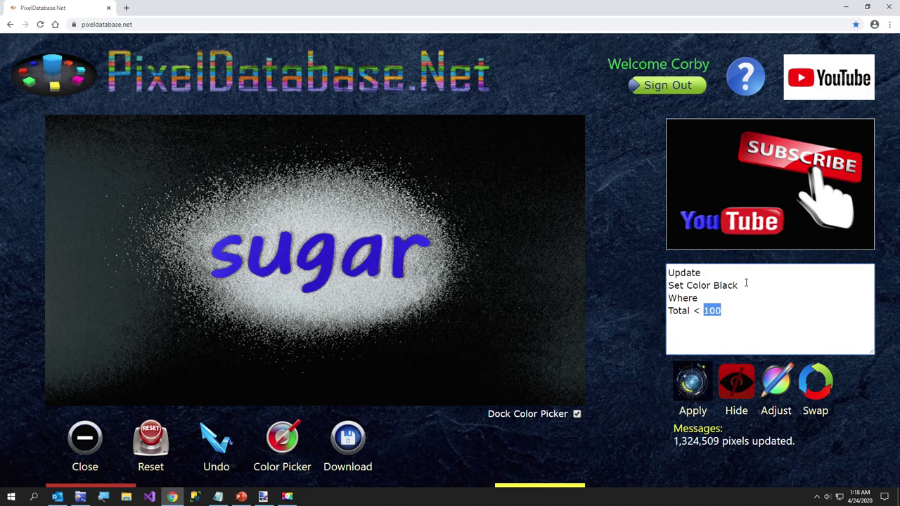
type("150")
left_click(692, 384)
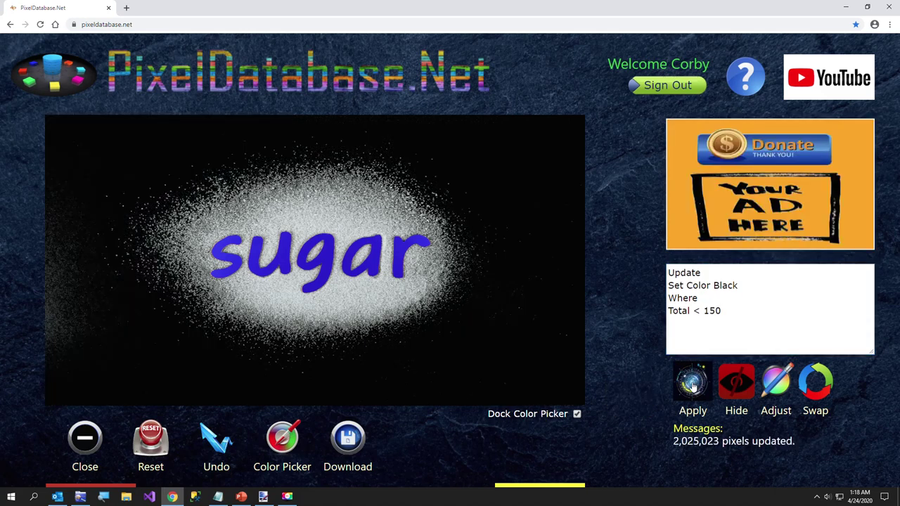
double_click(712, 310)
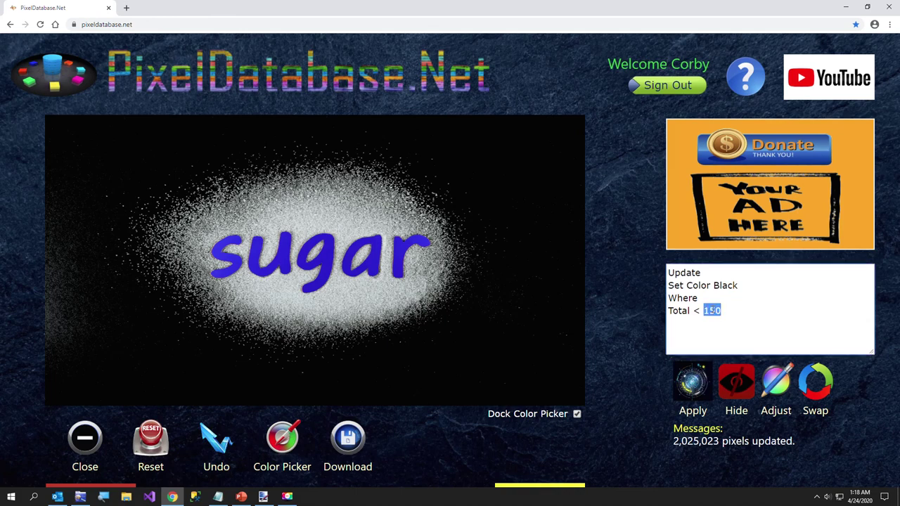
type("168")
left_click(686, 393)
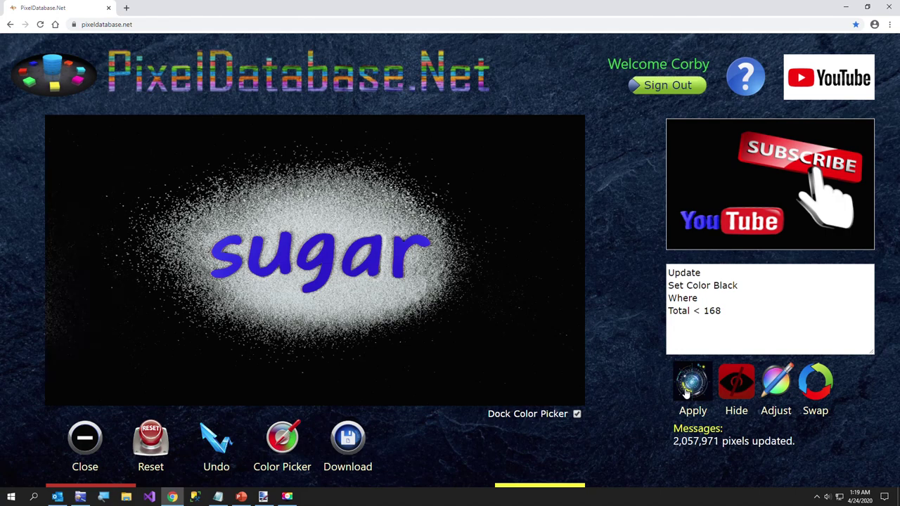